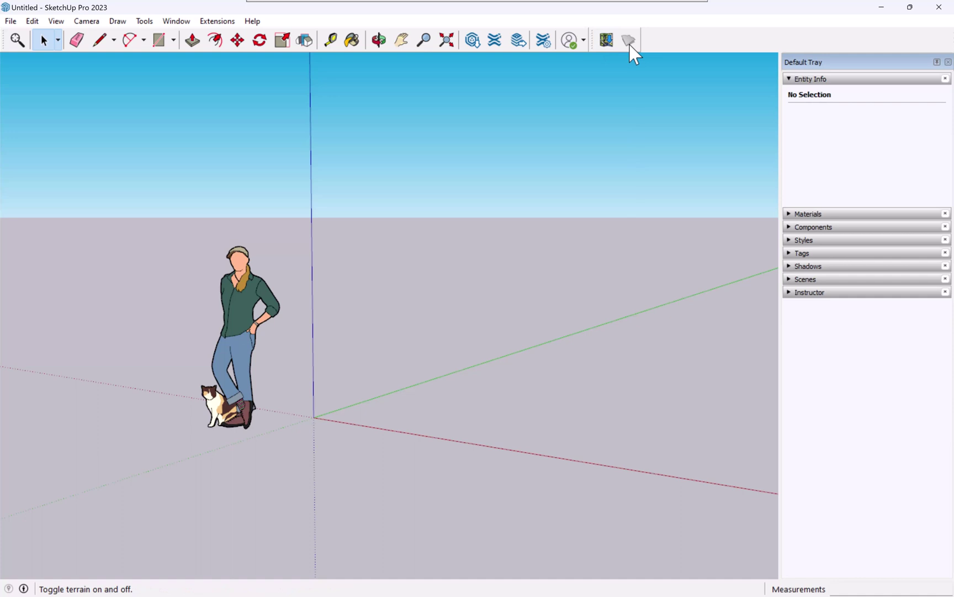
Step: Open the Add Location map and zoom in on the location pin
{"action": "right_click", "coordinate": [611, 43]}
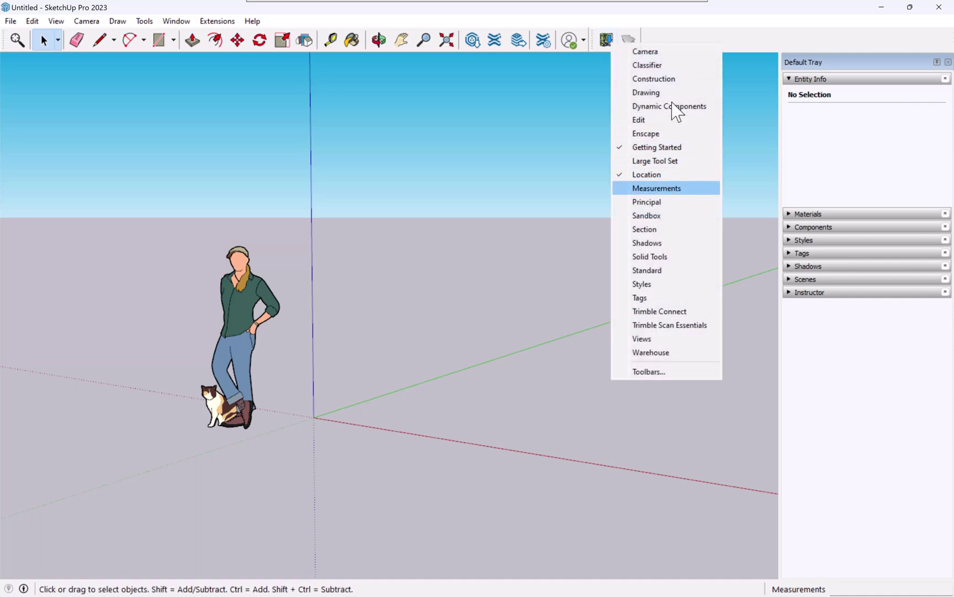
{"action": "left_click", "coordinate": [682, 41]}
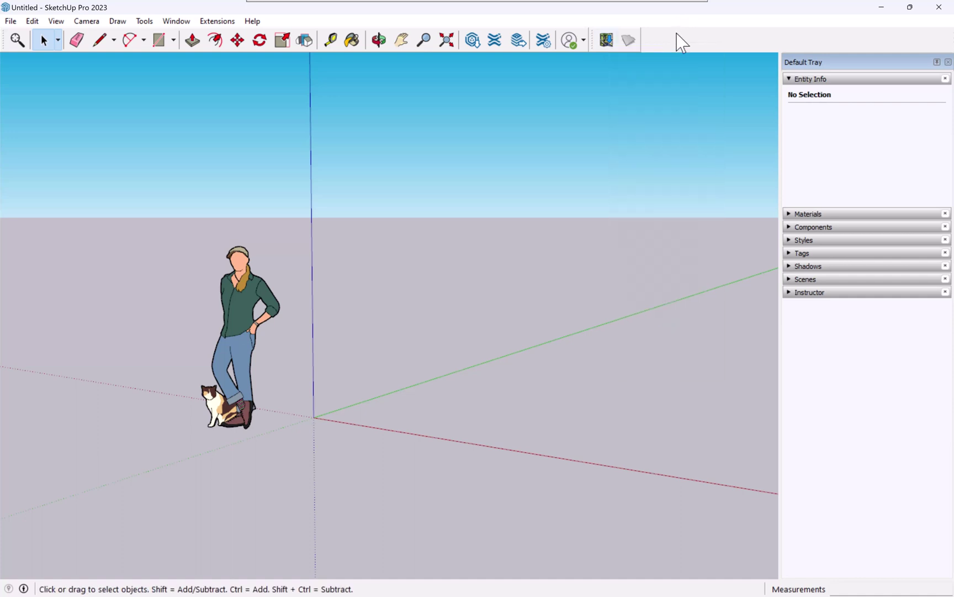
{"action": "left_click", "coordinate": [610, 40]}
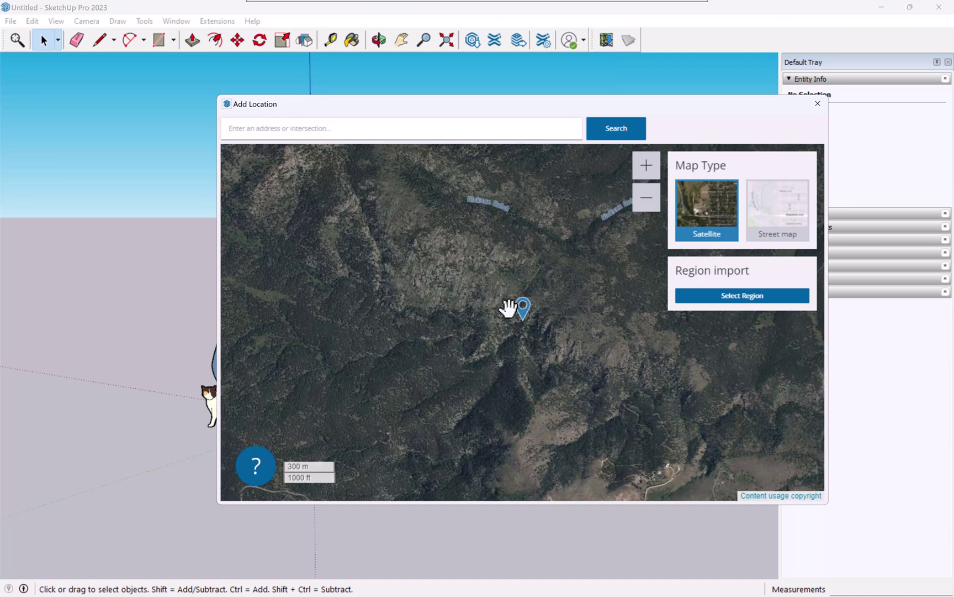
{"action": "scroll", "coordinate": [539, 316], "scroll_direction": "down", "scroll_amount": 1}
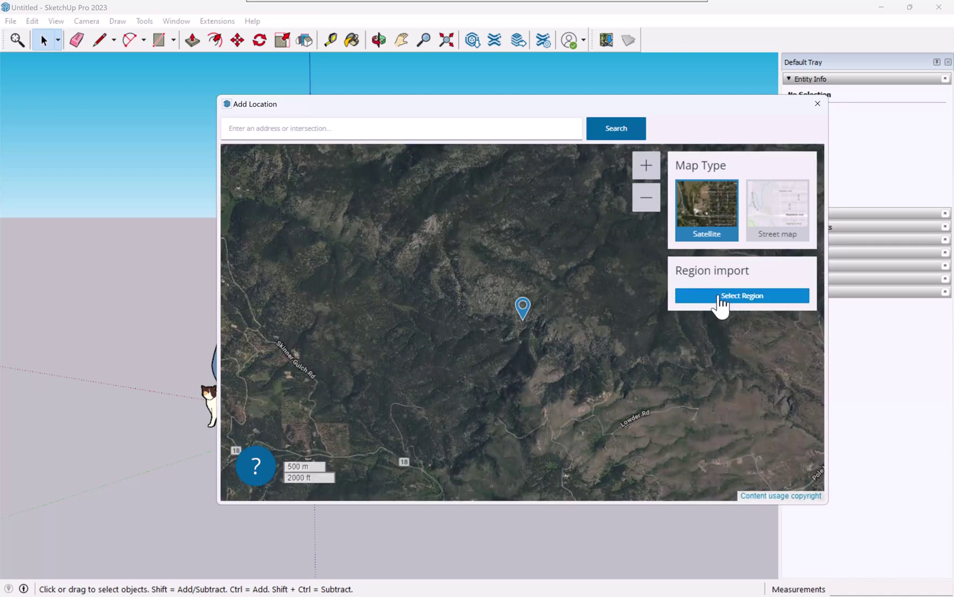
{"action": "scroll", "coordinate": [511, 303], "scroll_direction": "down", "scroll_amount": 1}
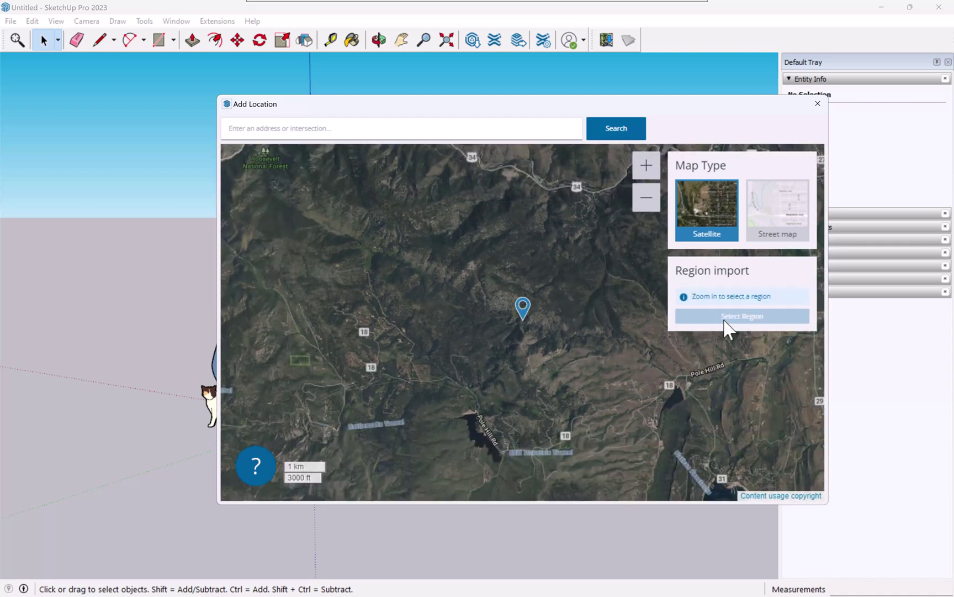
{"action": "scroll", "coordinate": [523, 318], "scroll_direction": "up", "scroll_amount": 2}
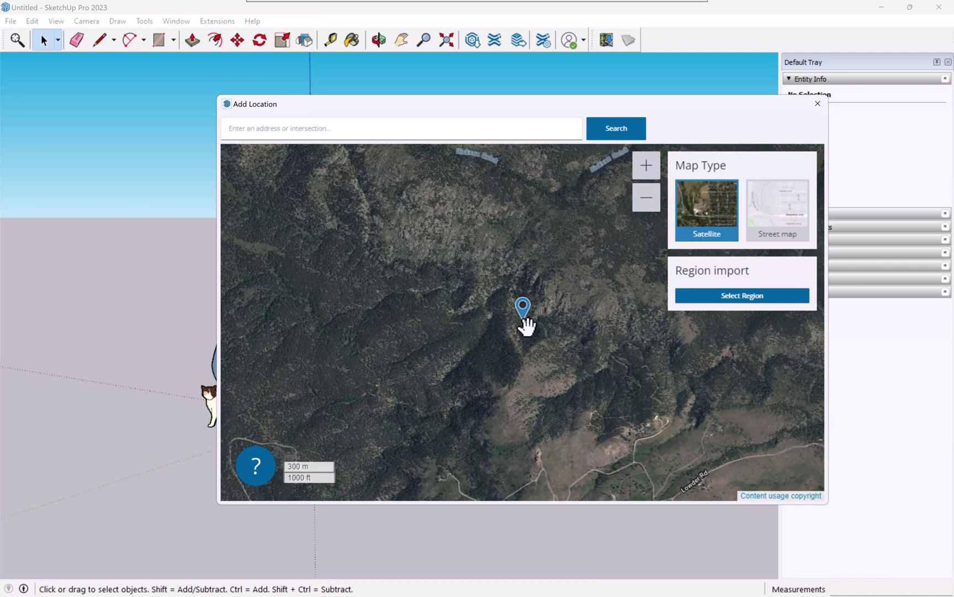
{"action": "scroll", "coordinate": [526, 325], "scroll_direction": "up", "scroll_amount": 1}
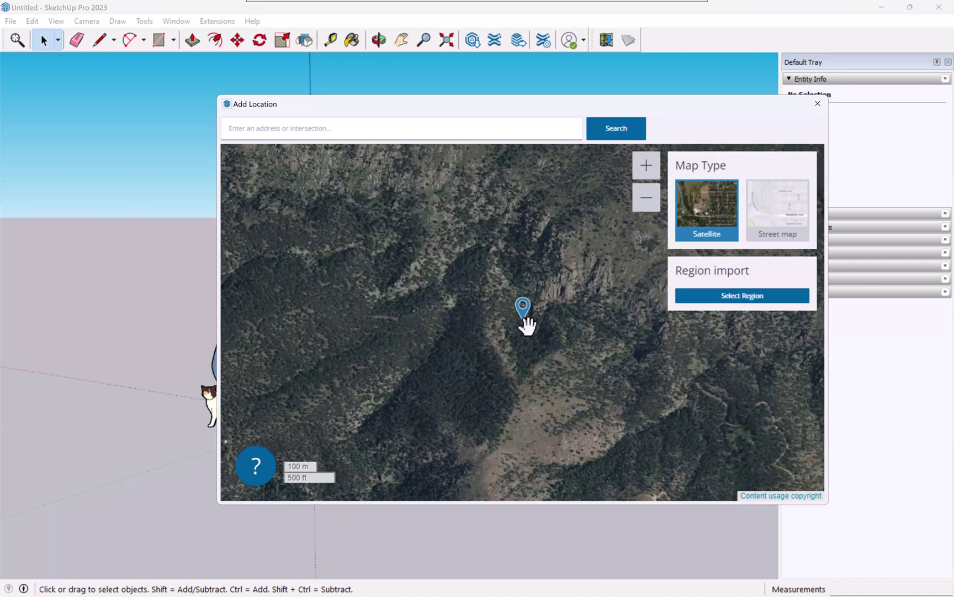
Step: Select a 54-tile region around the pin at Low resolution and import it
{"action": "left_click", "coordinate": [759, 297]}
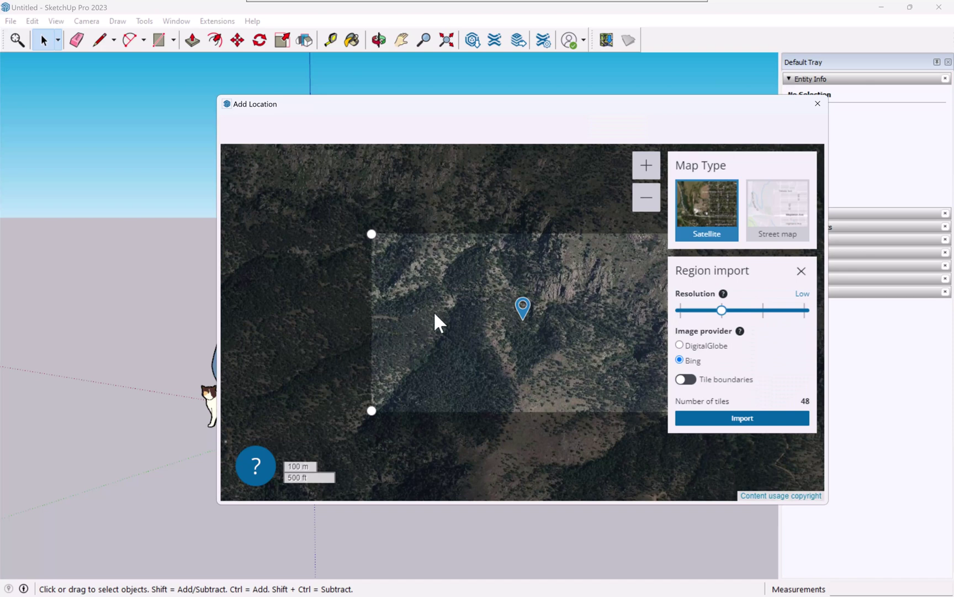
{"action": "mouse_move", "coordinate": [582, 332]}
{"action": "left_mouse_down"}
{"action": "mouse_move", "coordinate": [562, 322]}
{"action": "mouse_move", "coordinate": [534, 326]}
{"action": "mouse_move", "coordinate": [597, 336]}
{"action": "left_mouse_up"}
{"action": "left_click_drag", "start_coordinate": [722, 310], "coordinate": [794, 311]}
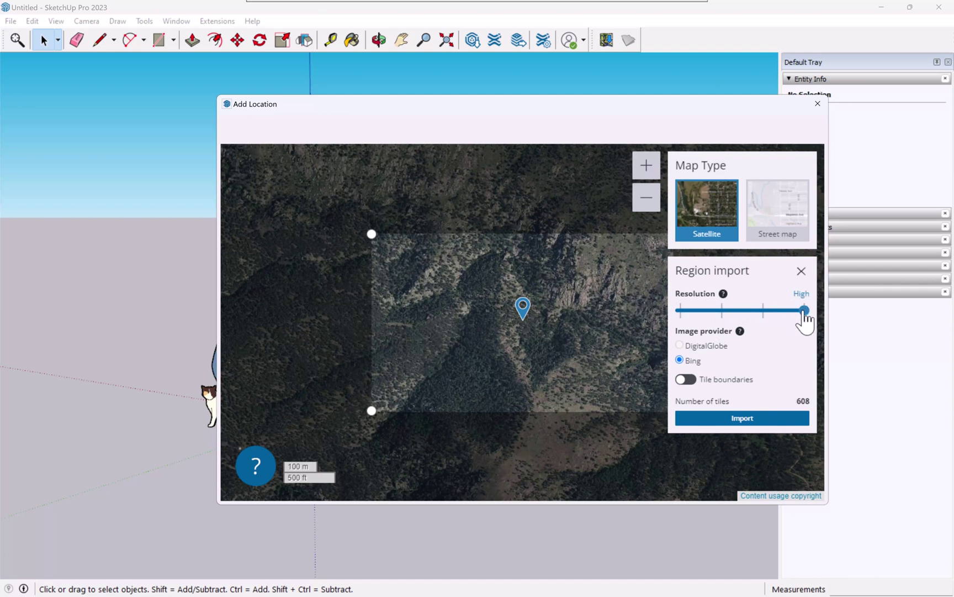
{"action": "left_click_drag", "start_coordinate": [804, 312], "coordinate": [724, 312]}
{"action": "left_click", "coordinate": [729, 421]}
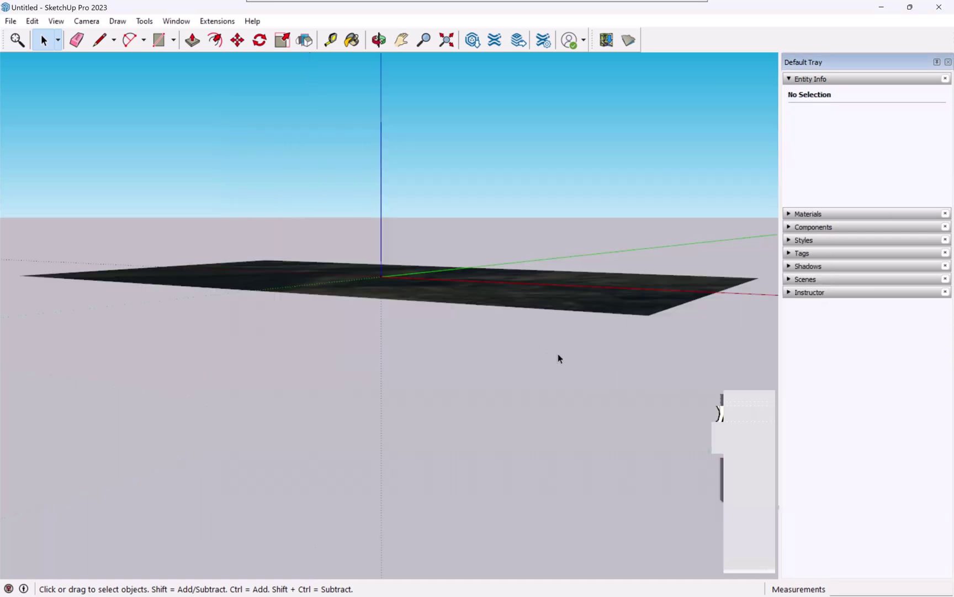
Step: Toggle Terrain on and orbit around the satellite-draped 3D hilly terrain
{"action": "middle_click_drag", "start_coordinate": [582, 353], "coordinate": [517, 445]}
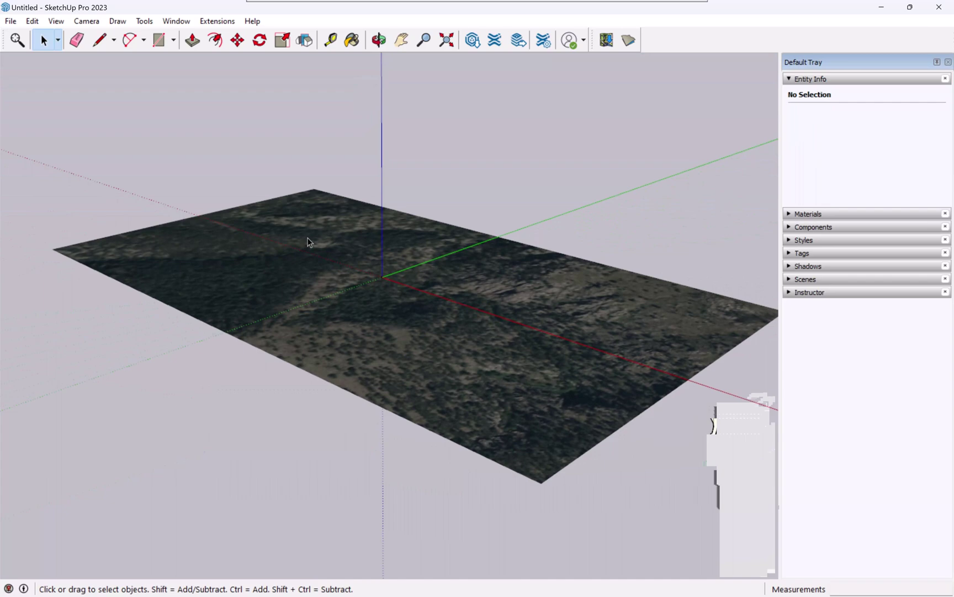
{"action": "left_click", "coordinate": [628, 40]}
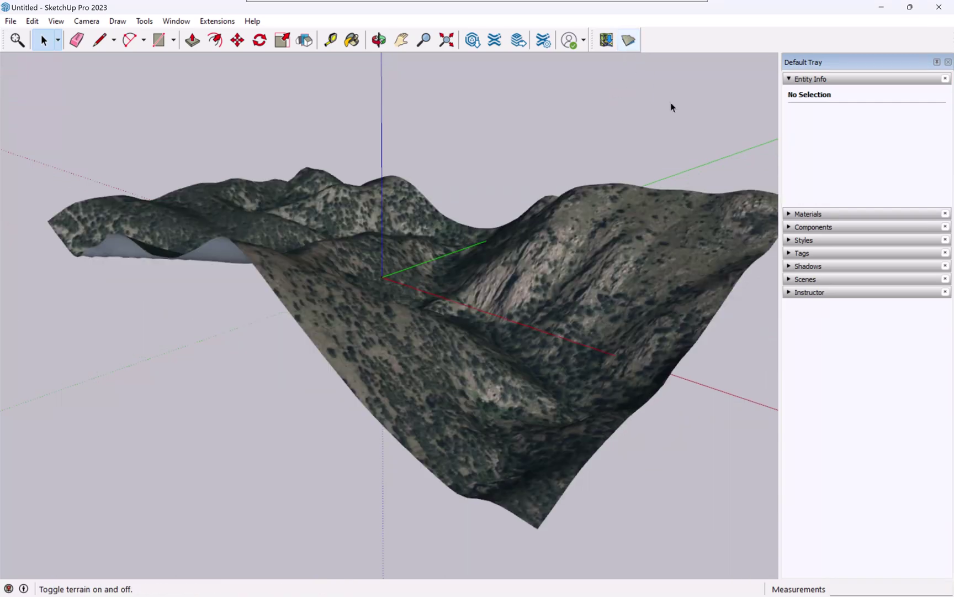
{"action": "middle_click_drag", "start_coordinate": [531, 300], "coordinate": [671, 348]}
{"action": "middle_click_drag", "start_coordinate": [301, 340], "coordinate": [641, 337]}
{"action": "middle_click_drag", "start_coordinate": [179, 324], "coordinate": [152, 384]}
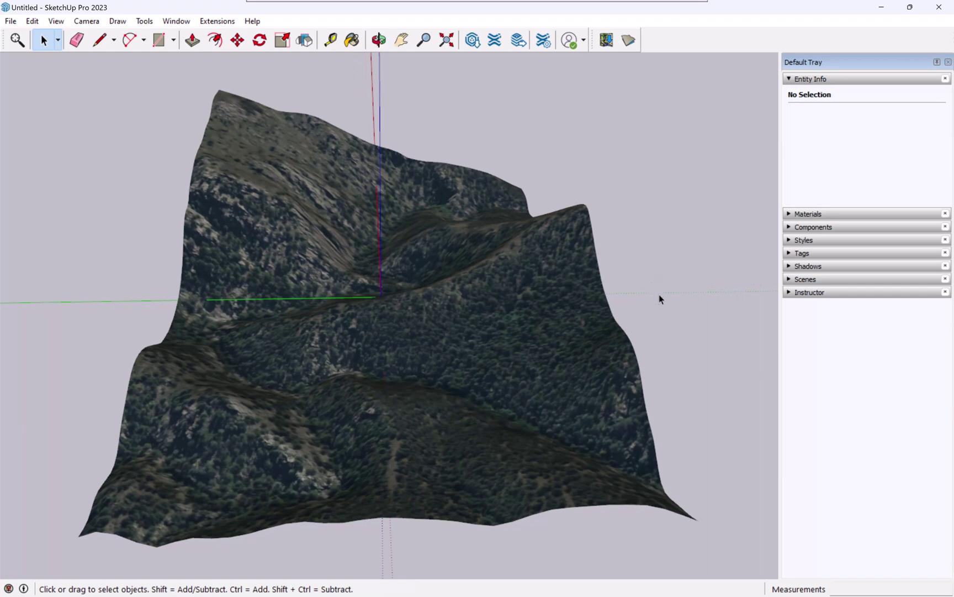
{"action": "middle_click_drag", "start_coordinate": [159, 332], "coordinate": [370, 402]}
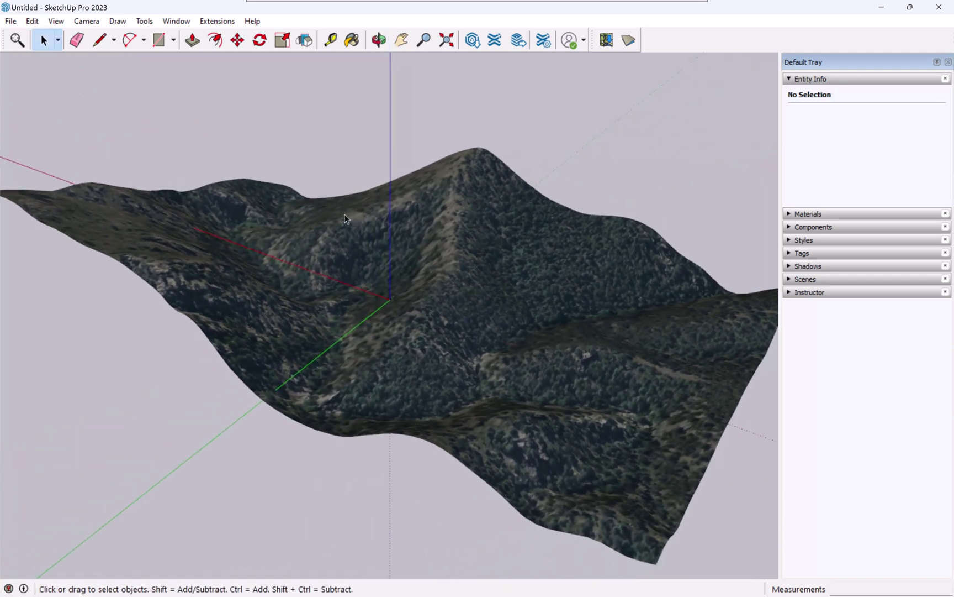
Step: Start a 3D Model export into Surface Example 2 with AutoCAD DWG format
{"action": "left_click", "coordinate": [10, 21]}
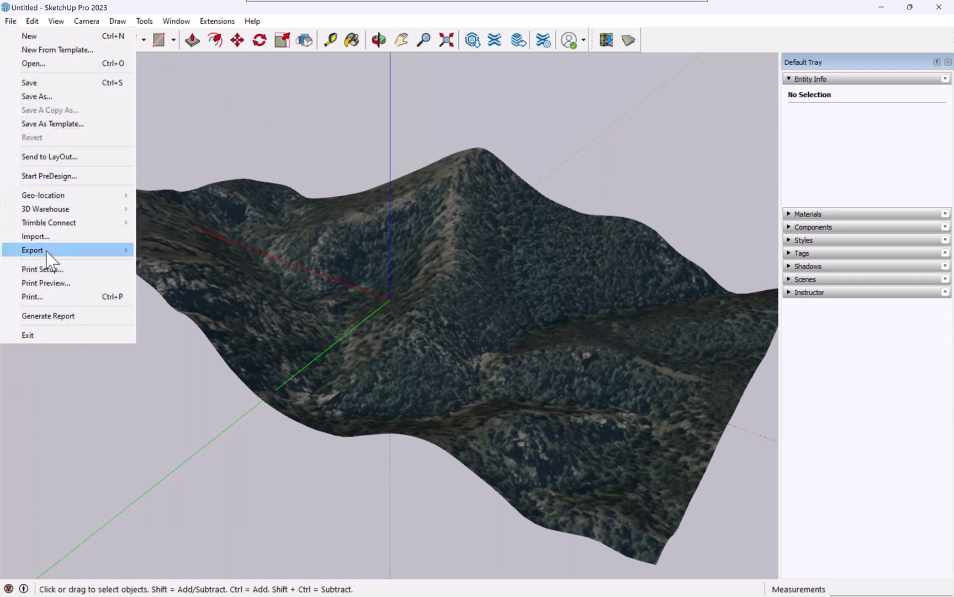
{"action": "mouse_move", "coordinate": [46, 252]}
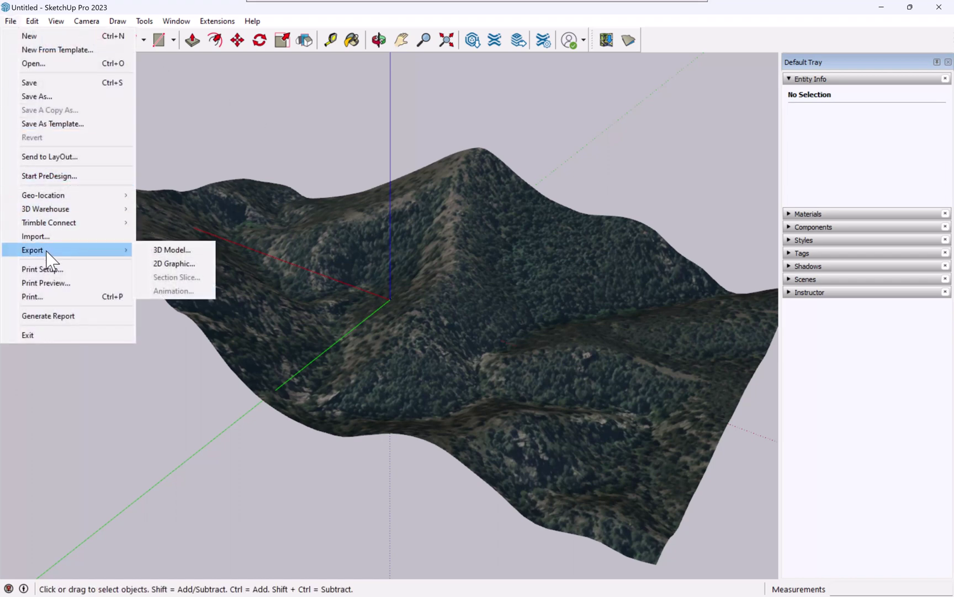
{"action": "left_click", "coordinate": [159, 252]}
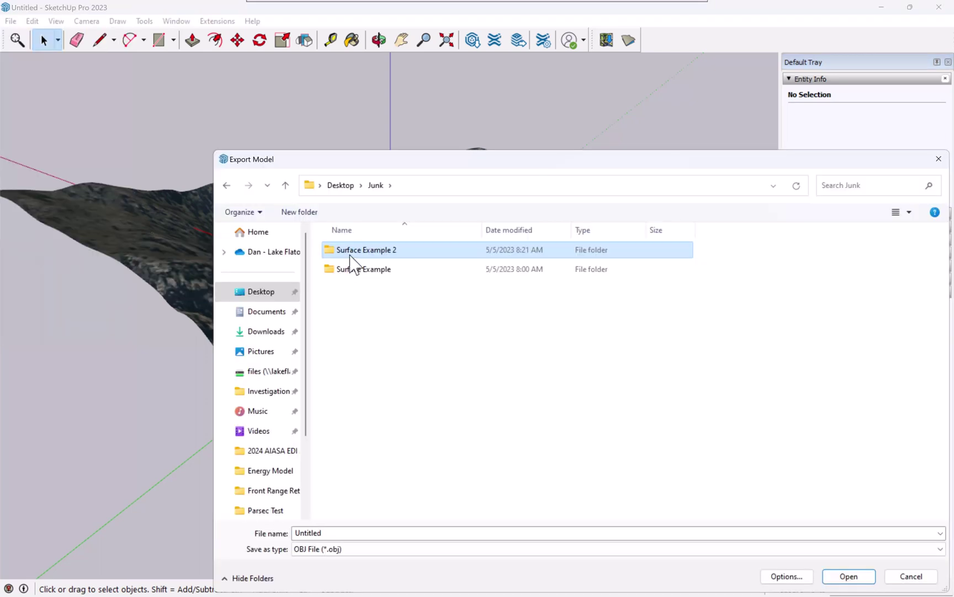
{"action": "double_click", "coordinate": [352, 253]}
{"action": "double_click", "coordinate": [353, 532]}
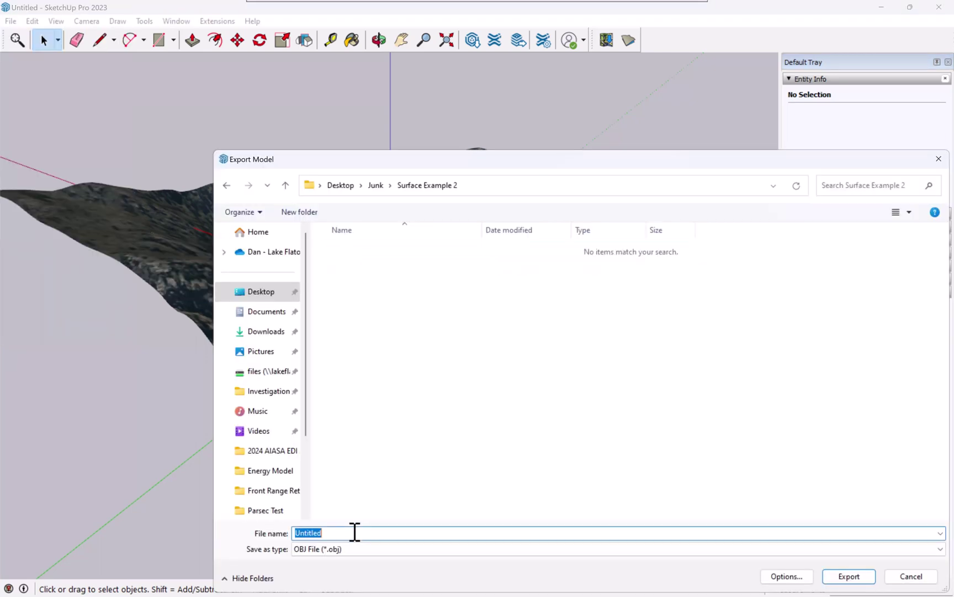
{"action": "left_click", "coordinate": [350, 550]}
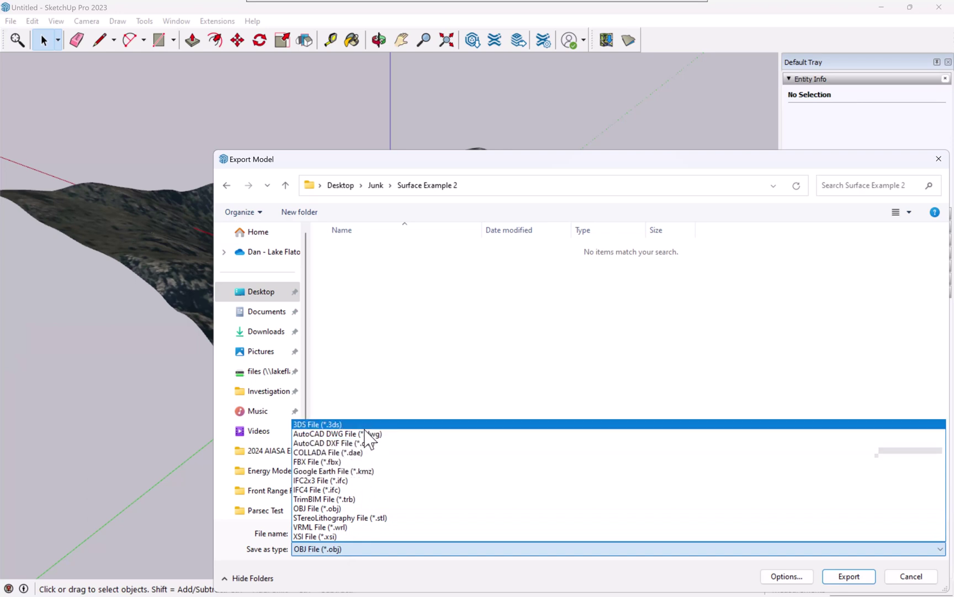
{"action": "left_click", "coordinate": [365, 434]}
Step: Name the file 'DWG Example', accept the DWG options and export it
{"action": "double_click", "coordinate": [350, 531]}
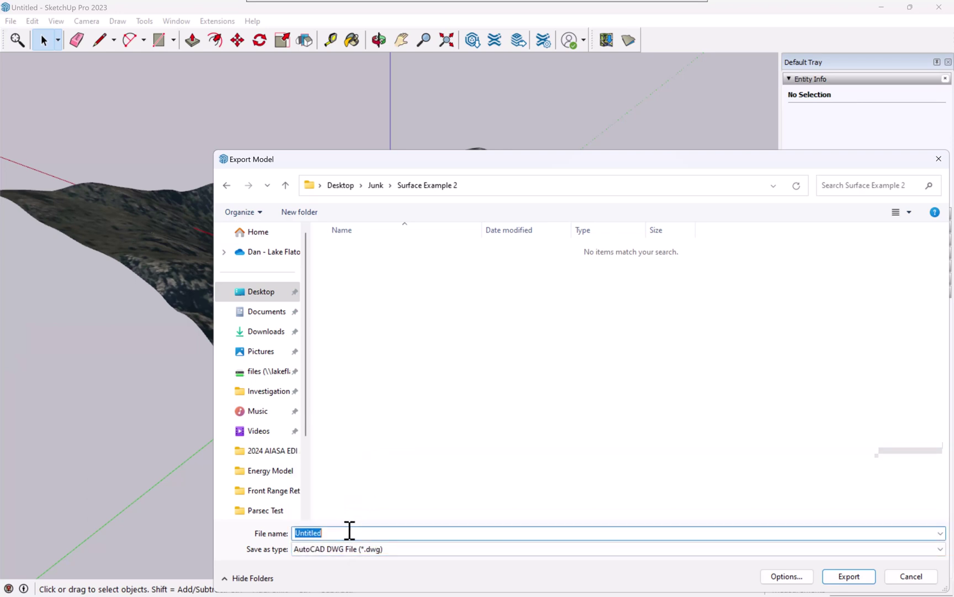
{"action": "type", "text": "DWG Example"}
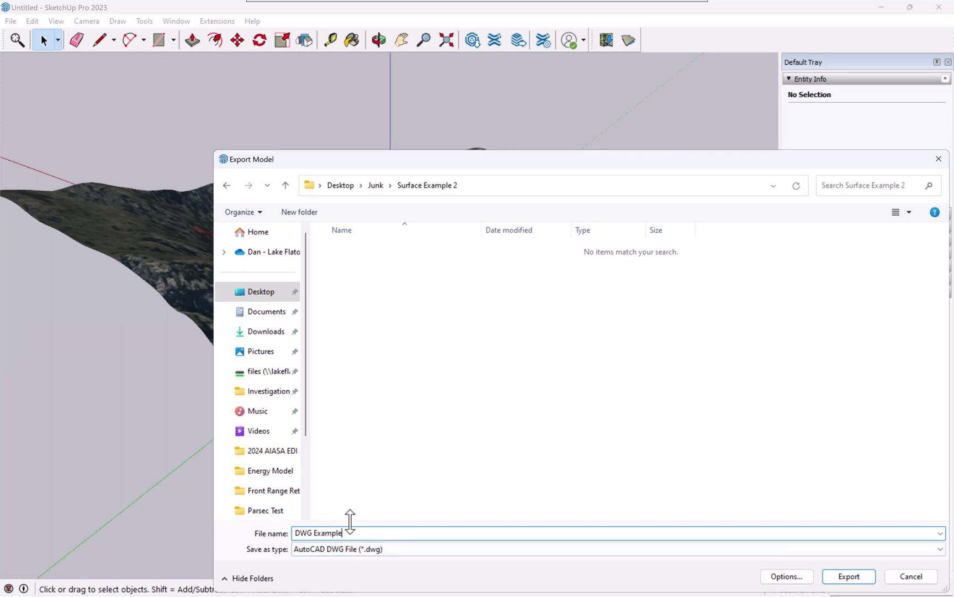
{"action": "left_click", "coordinate": [784, 575]}
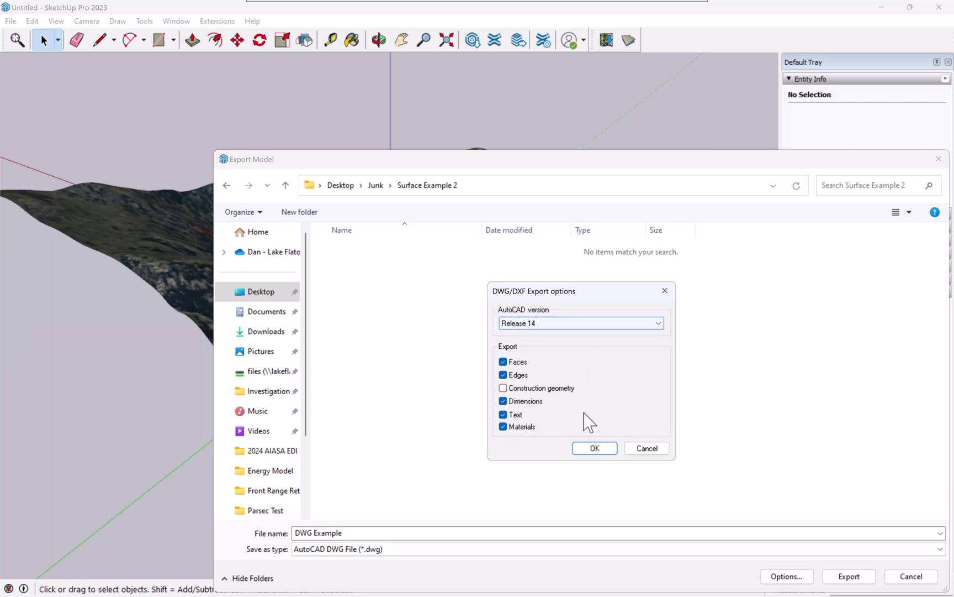
{"action": "left_click", "coordinate": [594, 448]}
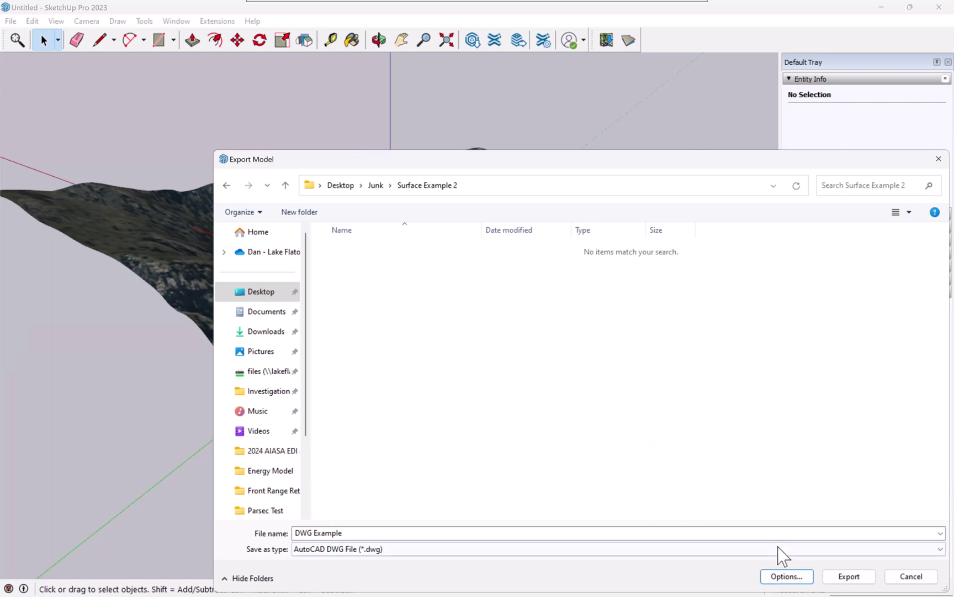
{"action": "left_click", "coordinate": [854, 578]}
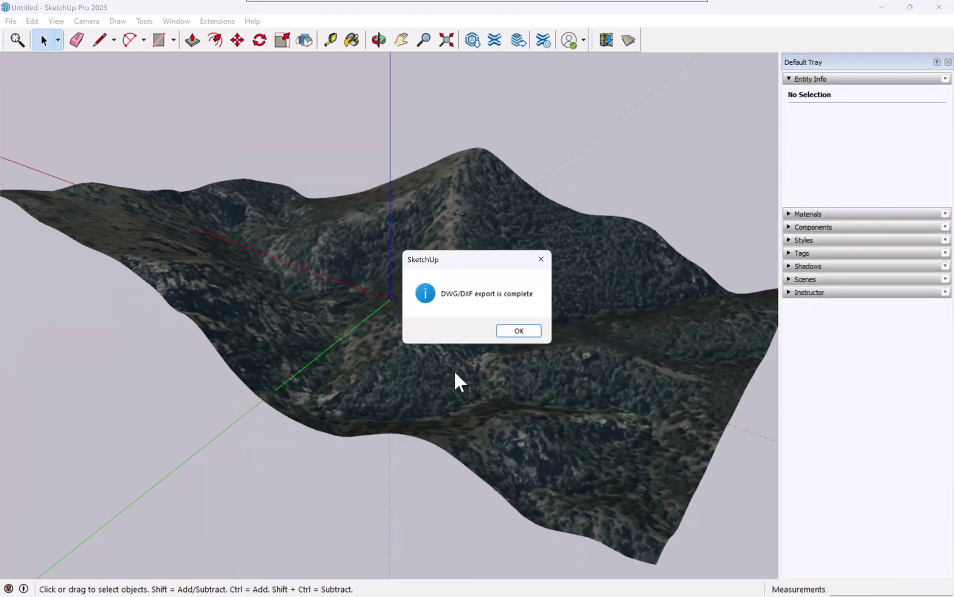
Step: Start another 3D Model export with OBJ as the file format
{"action": "left_click", "coordinate": [518, 331]}
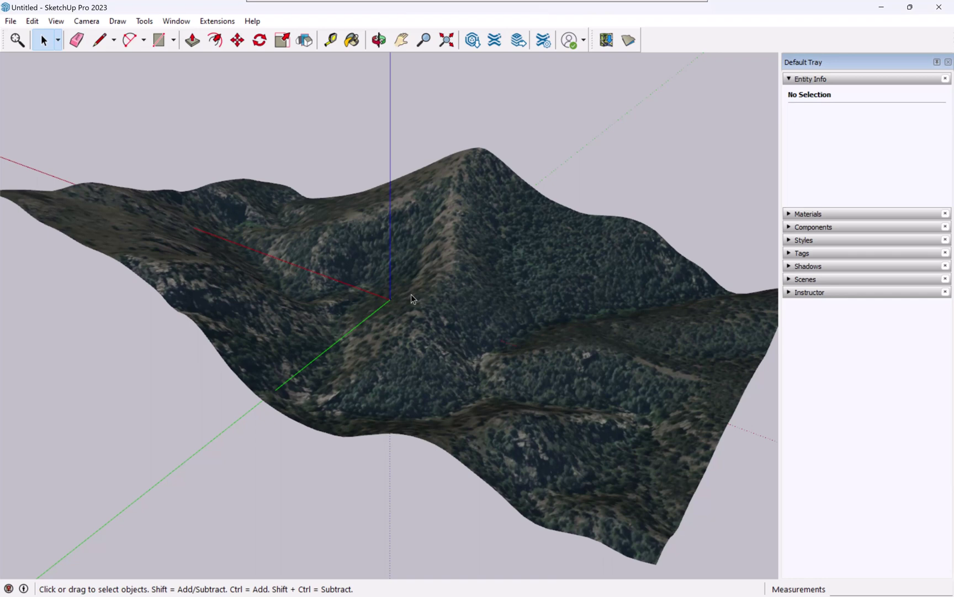
{"action": "left_click", "coordinate": [10, 22]}
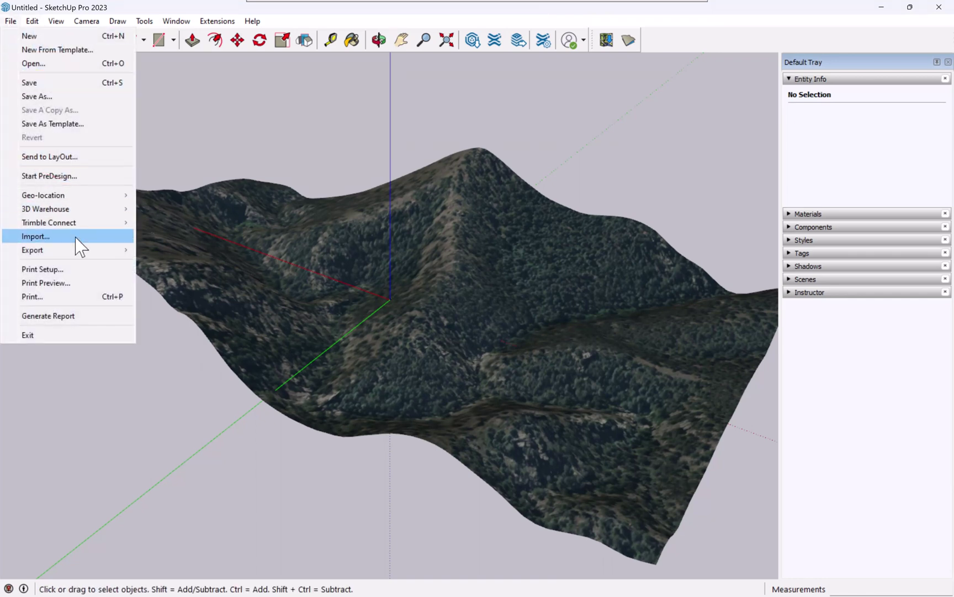
{"action": "mouse_move", "coordinate": [94, 258]}
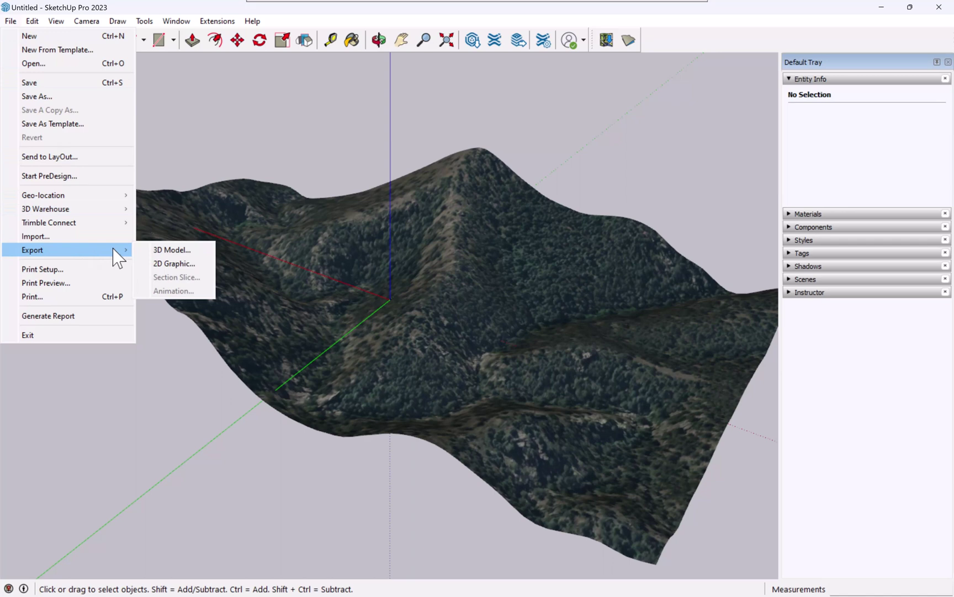
{"action": "left_click", "coordinate": [169, 251]}
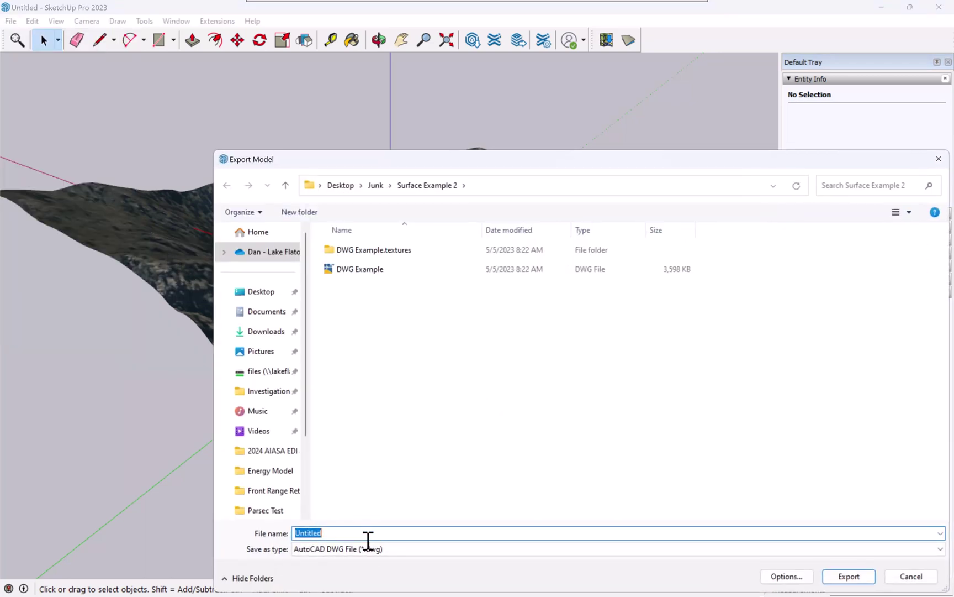
{"action": "left_click", "coordinate": [367, 548]}
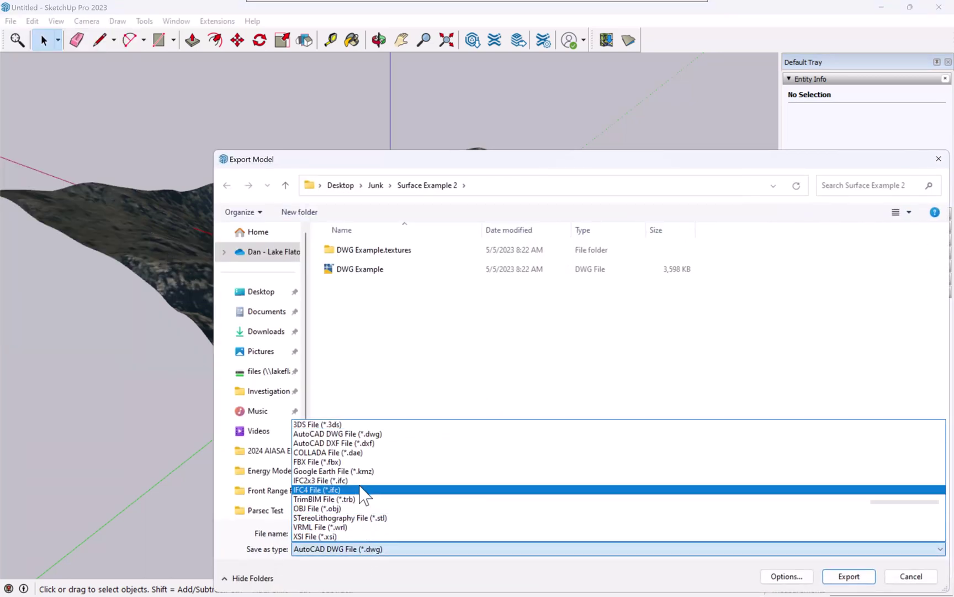
{"action": "left_click", "coordinate": [361, 508]}
Step: Confirm the OBJ options and export the terrain as 'OBJ Example'
{"action": "left_click", "coordinate": [802, 577]}
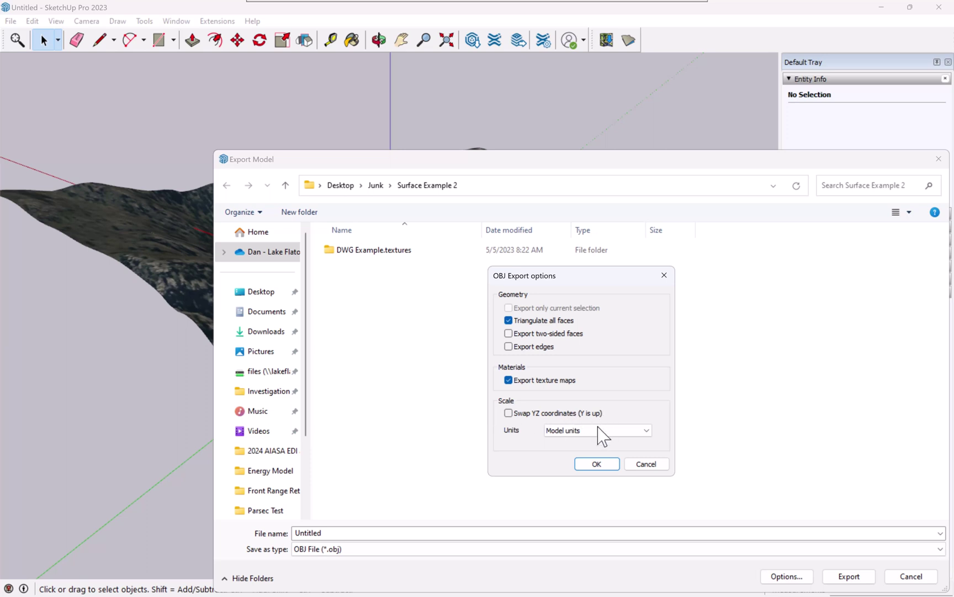
{"action": "left_click", "coordinate": [599, 465]}
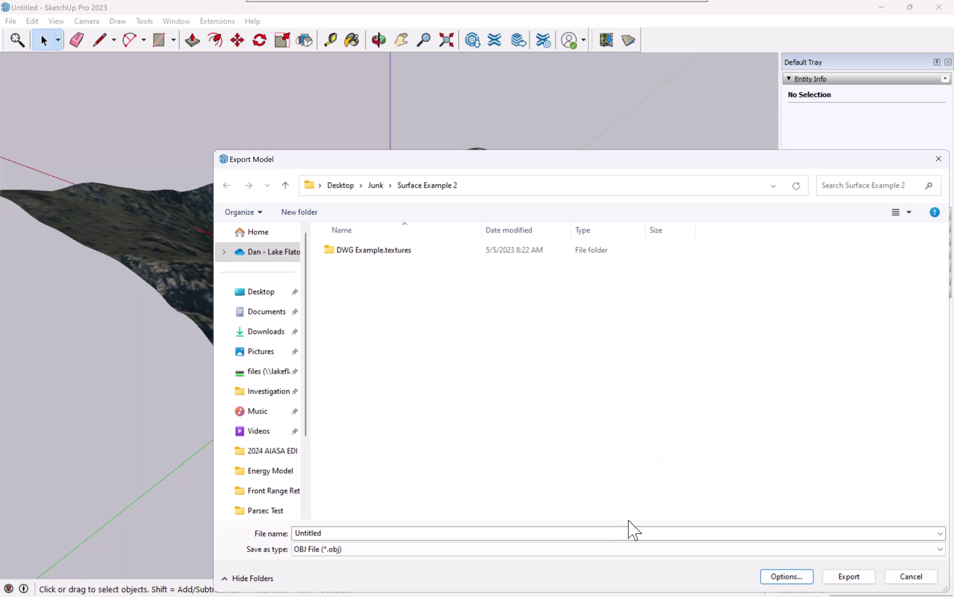
{"action": "double_click", "coordinate": [443, 533]}
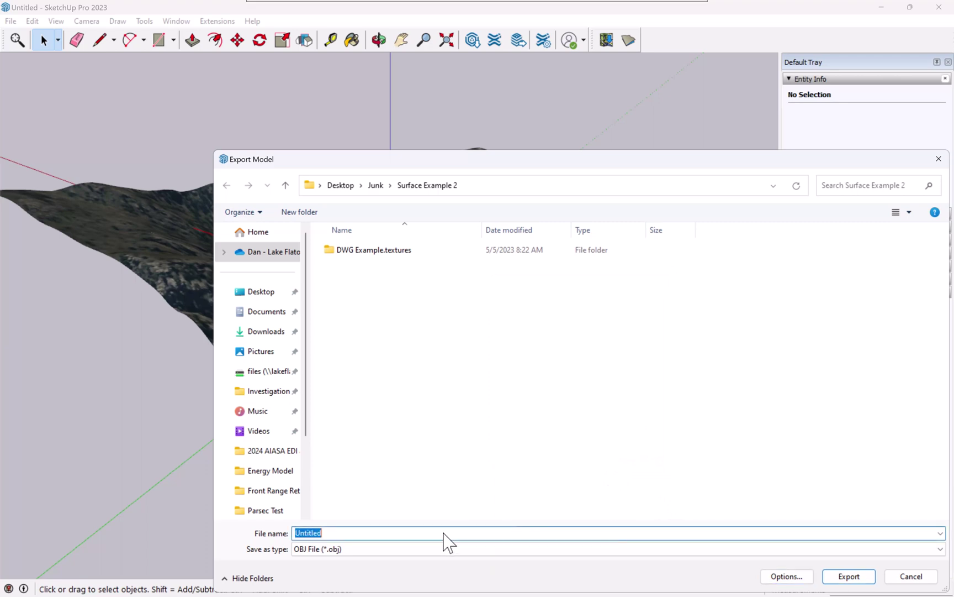
{"action": "left_click", "coordinate": [856, 577]}
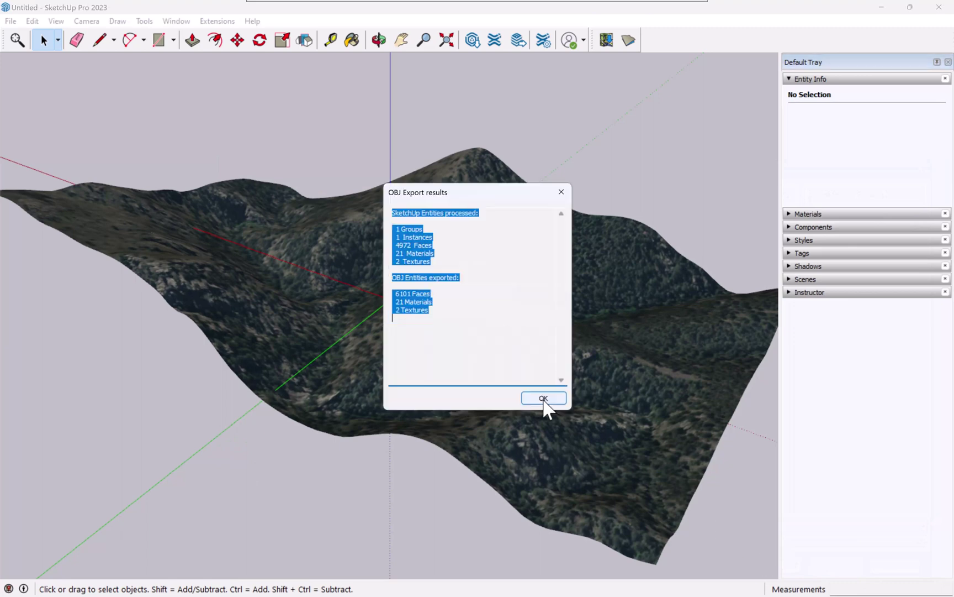
{"action": "left_click", "coordinate": [544, 399]}
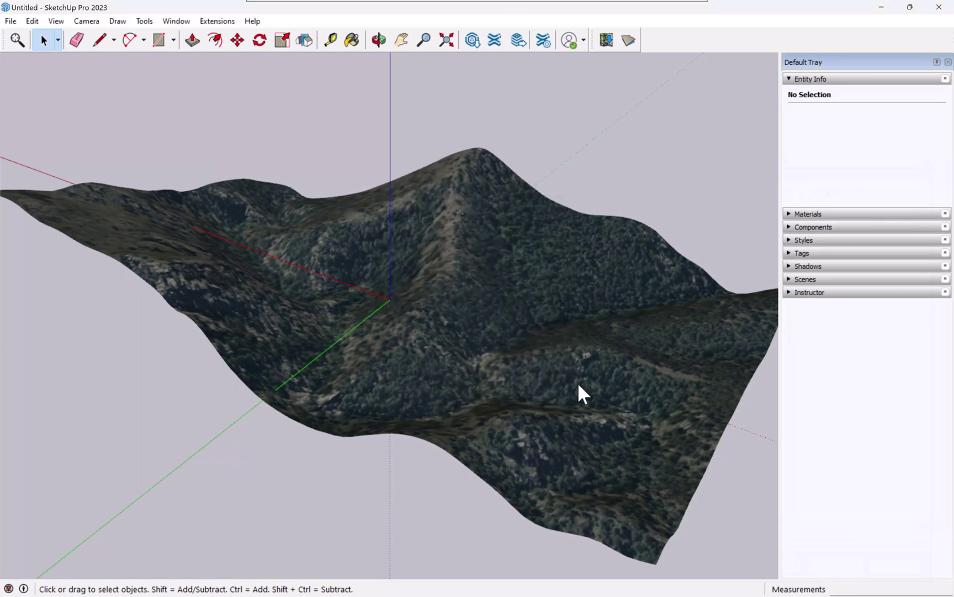
Step: Switch back to a maximized Revit and open the default 3D view
{"action": "left_click", "coordinate": [882, 7]}
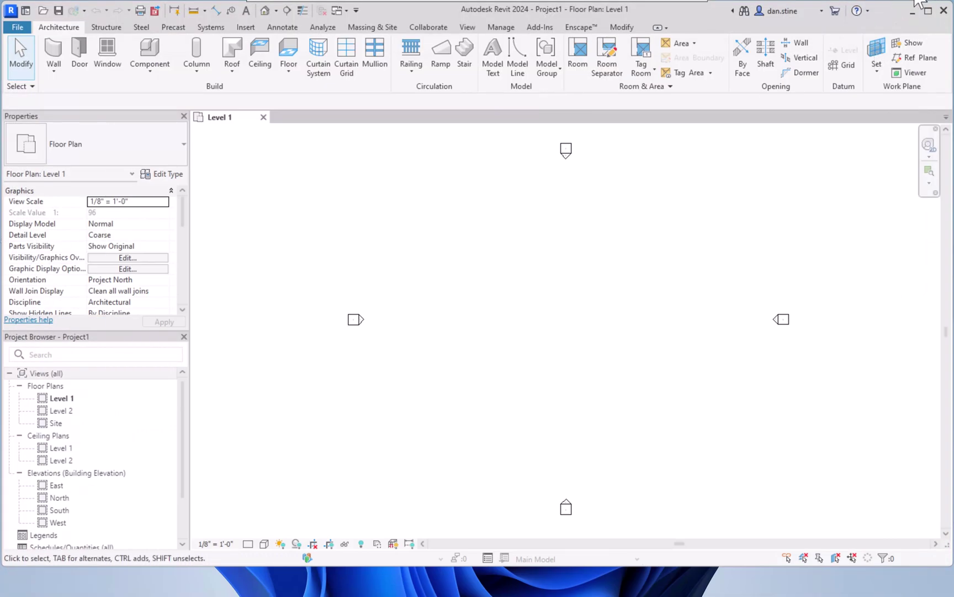
{"action": "double_click", "coordinate": [420, 8]}
{"action": "left_click", "coordinate": [263, 7]}
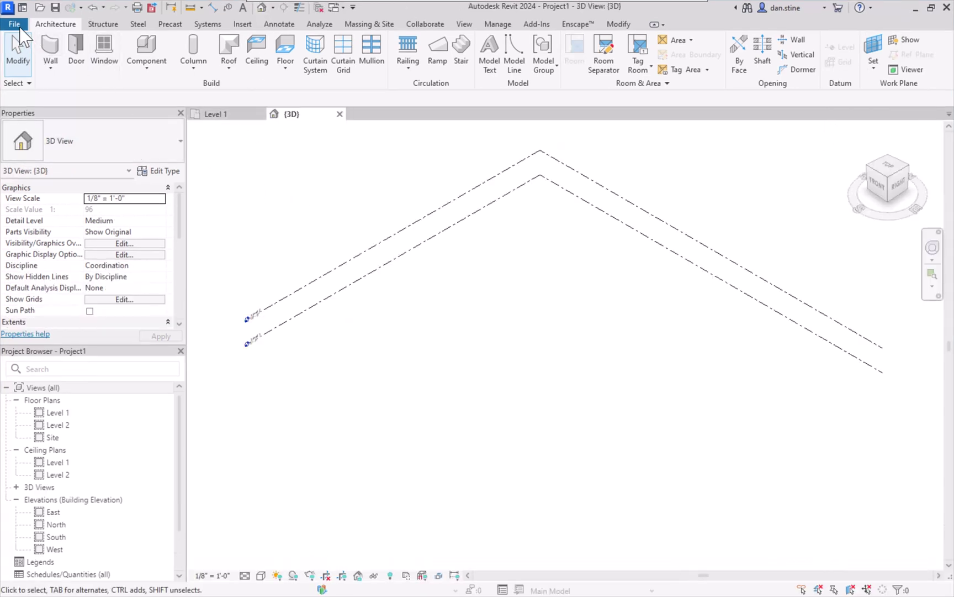
Step: Link DWG Example.dwg with Correct lines off and orbit to its wireframe terrain
{"action": "left_click", "coordinate": [241, 24]}
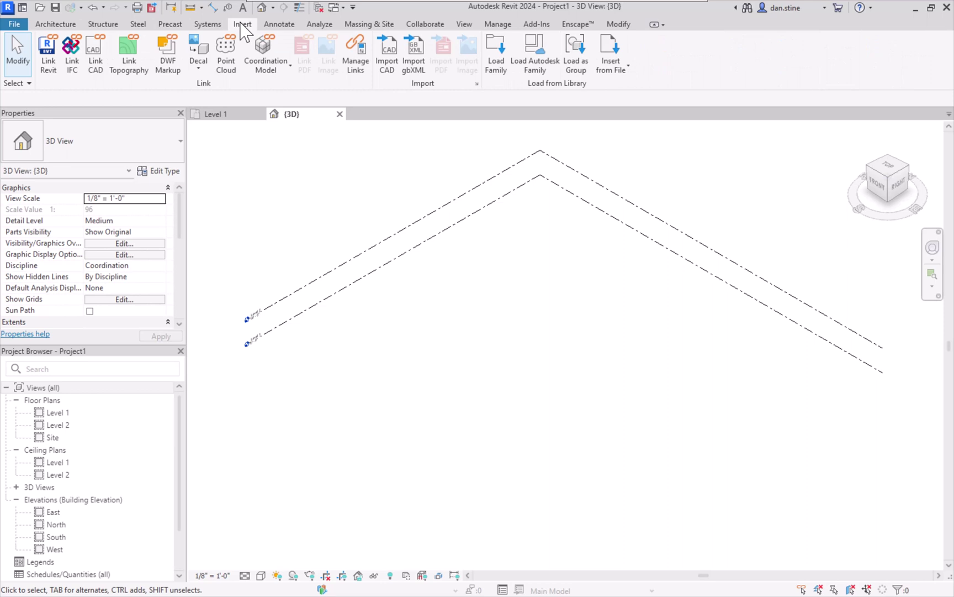
{"action": "left_click", "coordinate": [95, 52]}
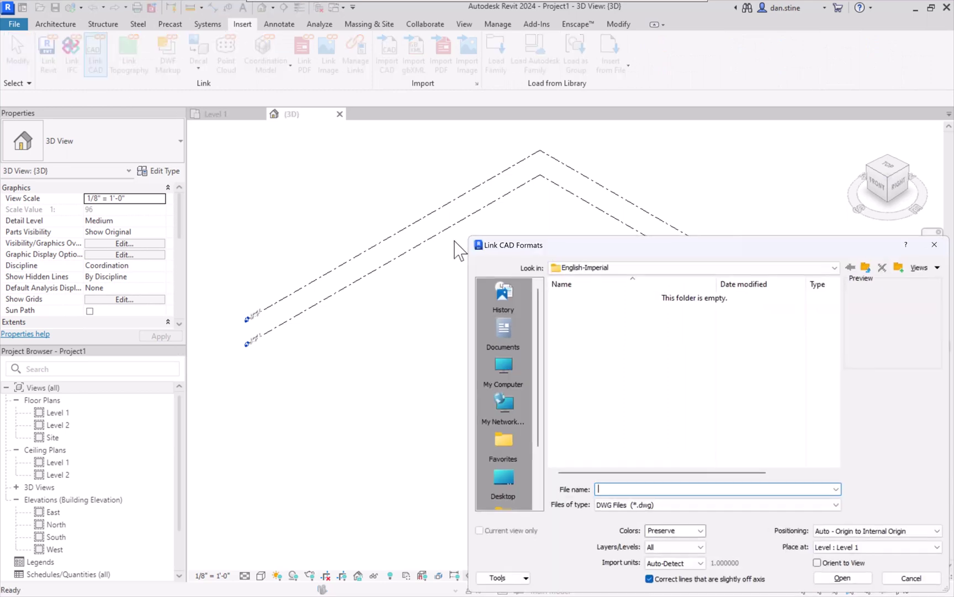
{"action": "left_click_drag", "start_coordinate": [613, 246], "coordinate": [365, 128]}
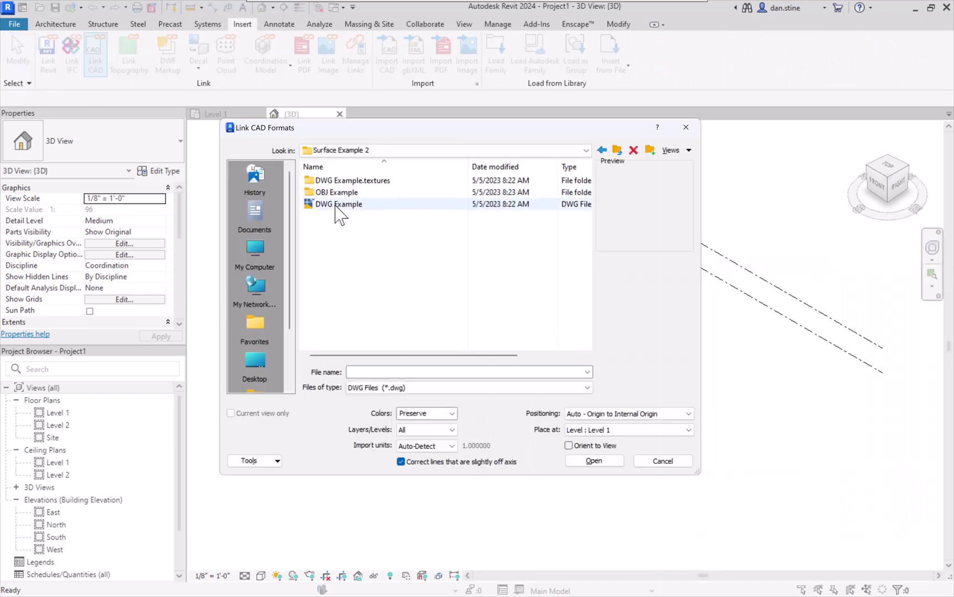
{"action": "left_click", "coordinate": [339, 204]}
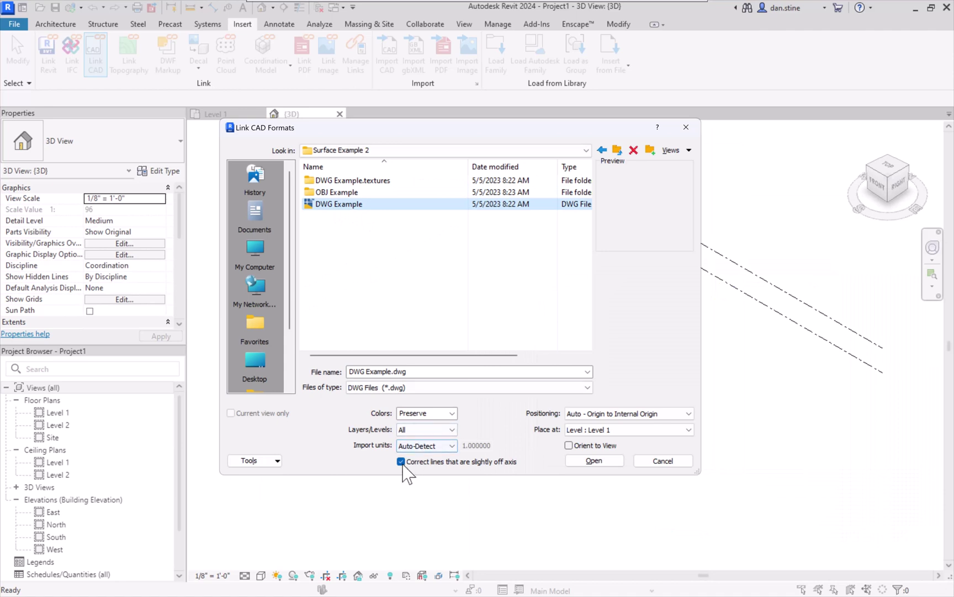
{"action": "left_click", "coordinate": [401, 462]}
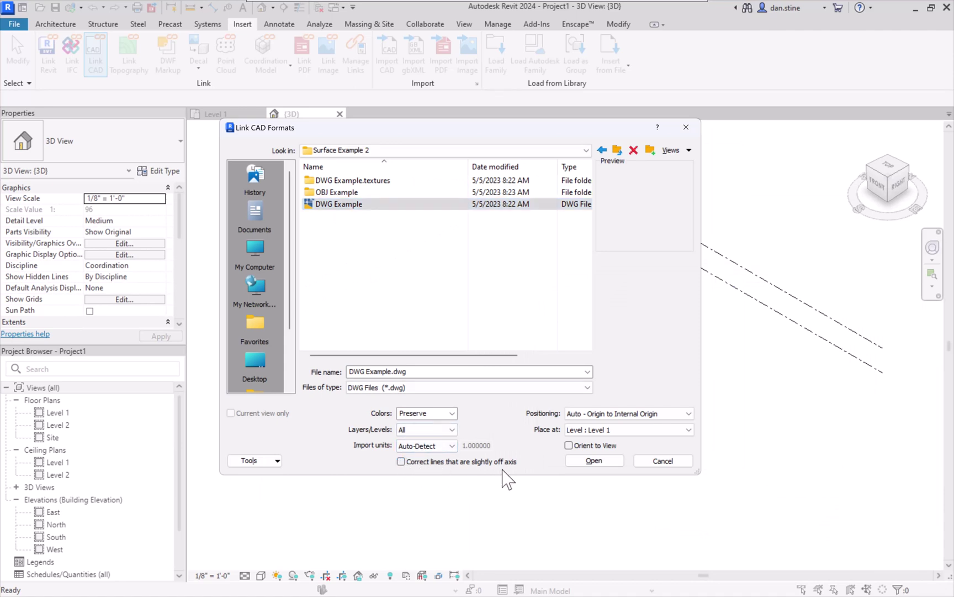
{"action": "left_click", "coordinate": [588, 461]}
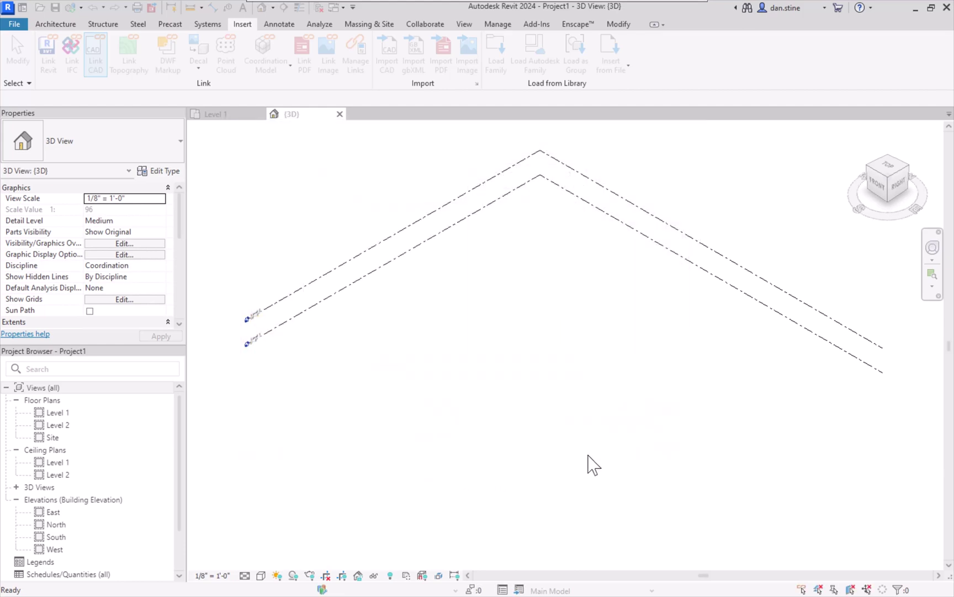
{"action": "scroll", "coordinate": [557, 442], "scroll_direction": "down", "scroll_amount": 10}
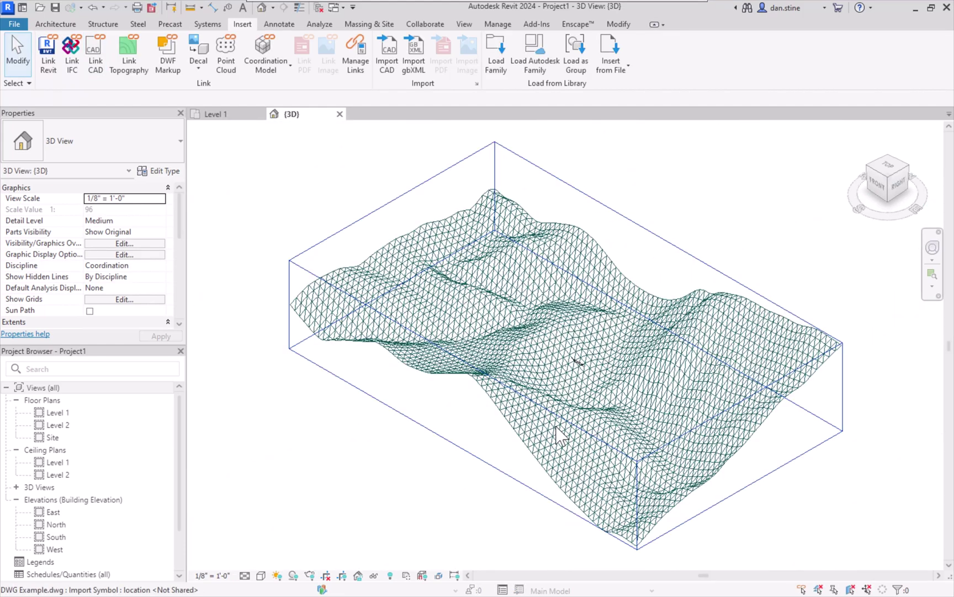
{"action": "mouse_move", "coordinate": [501, 512]}
{"action": "middle_mouse_down", "text": "shift"}
{"action": "mouse_move", "coordinate": [633, 433]}
{"action": "mouse_move", "coordinate": [622, 418]}
{"action": "mouse_move", "coordinate": [450, 472]}
{"action": "mouse_move", "coordinate": [499, 500]}
{"action": "middle_mouse_up", "text": "shift"}
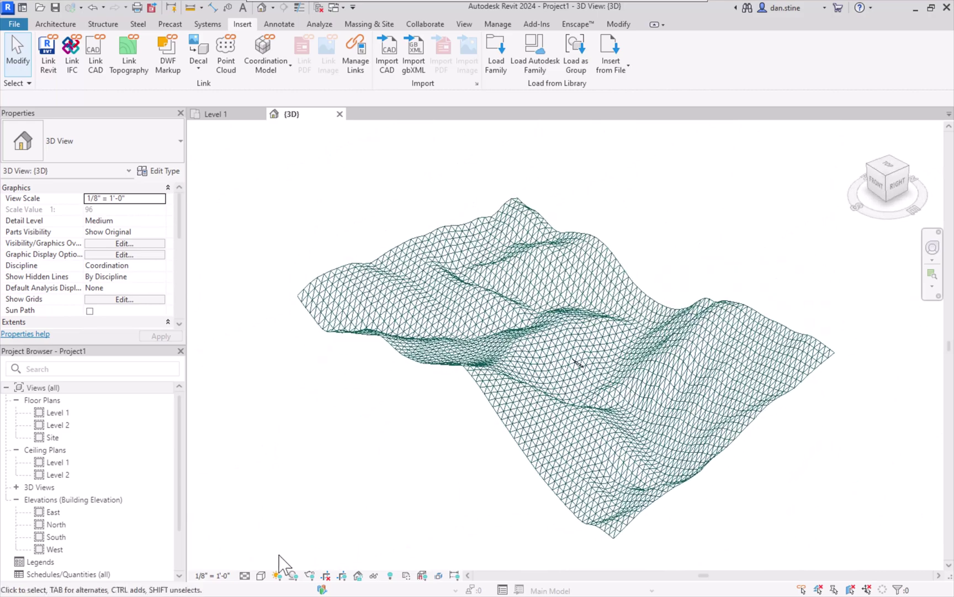
Step: Set the 3D view's visual style to Shaded
{"action": "left_click", "coordinate": [261, 575]}
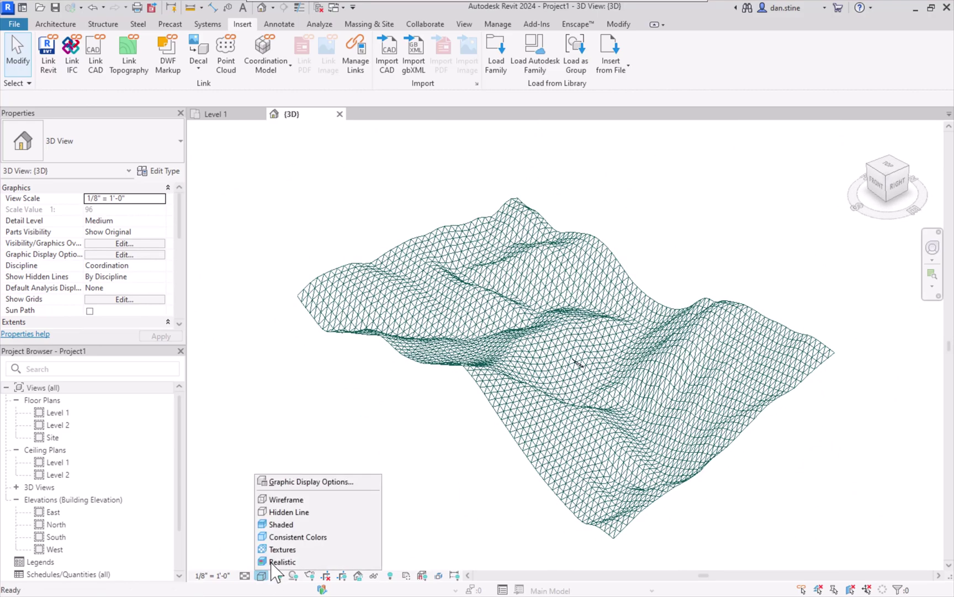
{"action": "left_click", "coordinate": [291, 529]}
{"action": "mouse_move", "coordinate": [386, 488]}
{"action": "middle_mouse_down", "text": "shift"}
{"action": "mouse_move", "coordinate": [407, 479]}
{"action": "mouse_move", "coordinate": [403, 470]}
{"action": "middle_mouse_up", "text": "shift"}
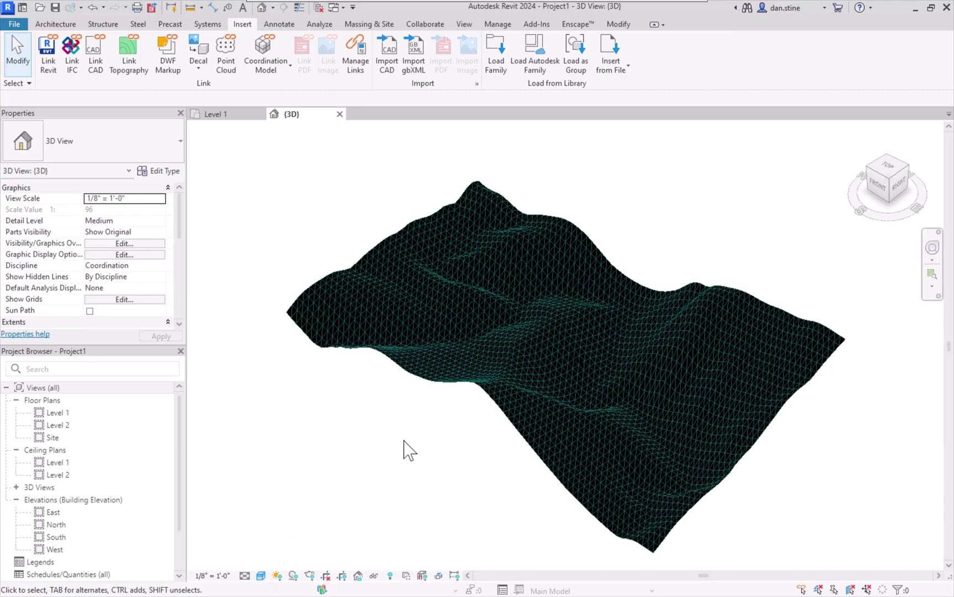
Step: In Visibility/Graphics, hide DWG layer 0 and keep Location_Terrain visible
{"action": "key", "text": "v"}
{"action": "key", "text": "g"}
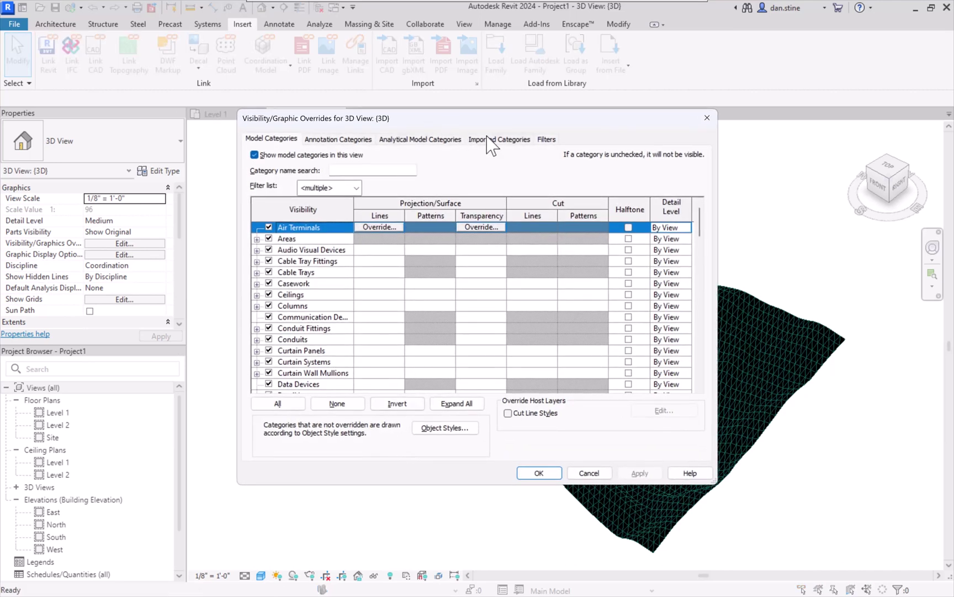
{"action": "left_click", "coordinate": [490, 140]}
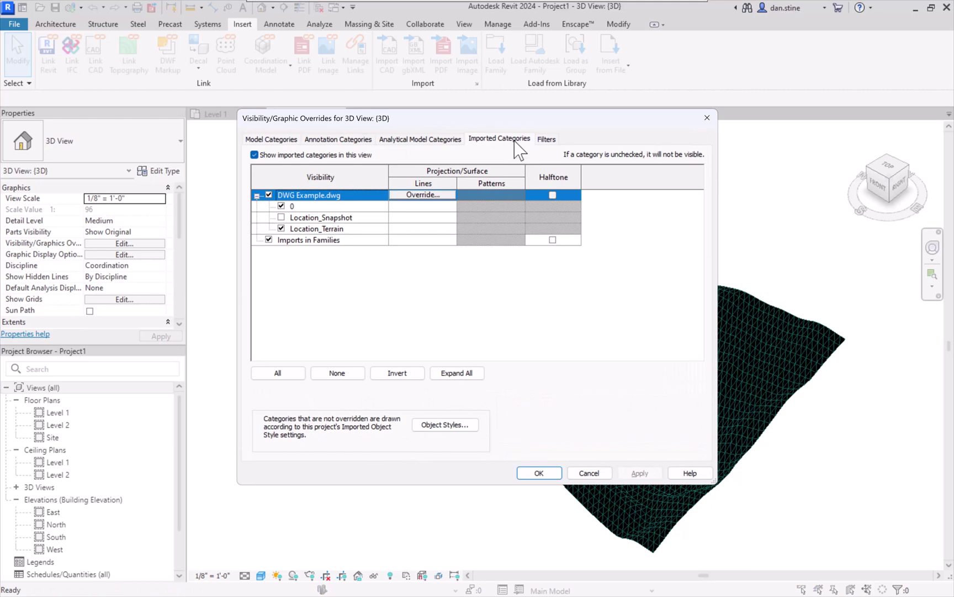
{"action": "left_click", "coordinate": [281, 205]}
{"action": "left_click", "coordinate": [635, 474]}
{"action": "left_click", "coordinate": [281, 229]}
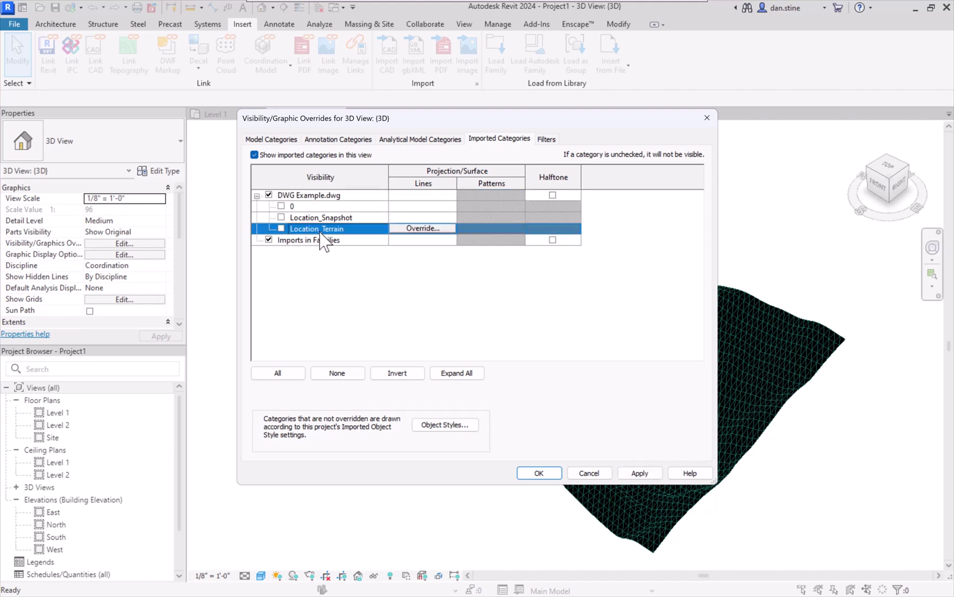
{"action": "left_click", "coordinate": [639, 473]}
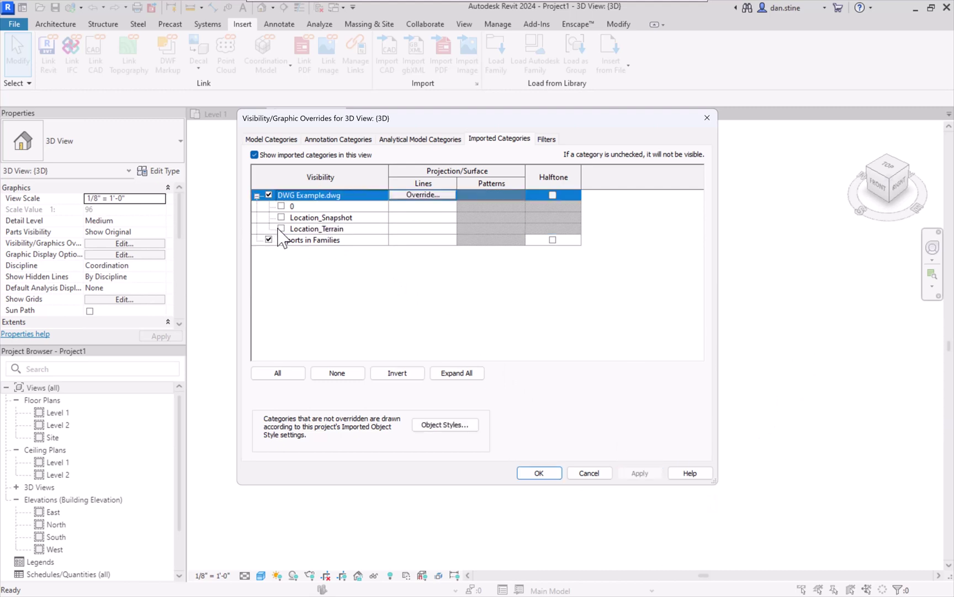
{"action": "left_click", "coordinate": [281, 228]}
{"action": "left_click", "coordinate": [639, 473]}
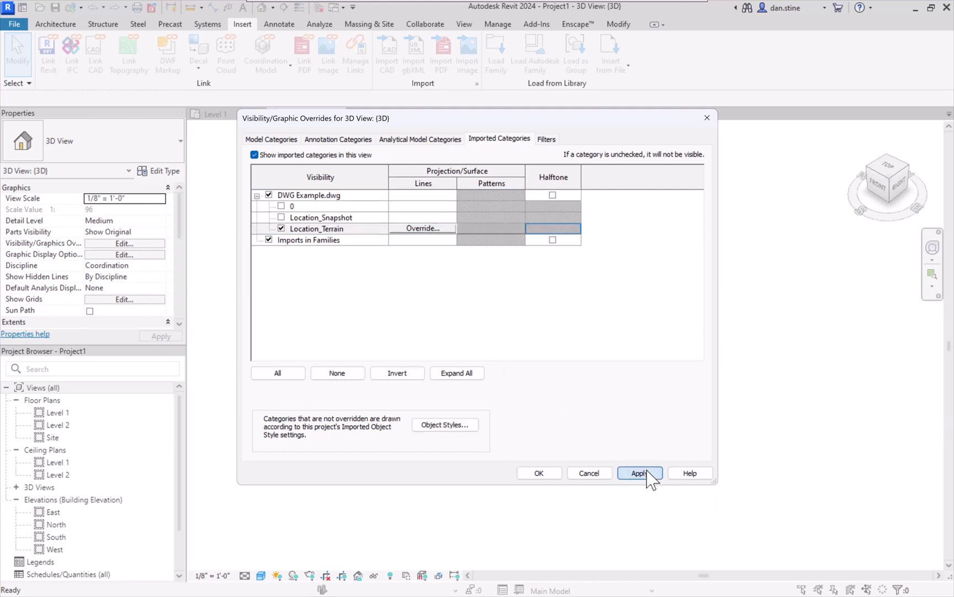
{"action": "left_click", "coordinate": [539, 474]}
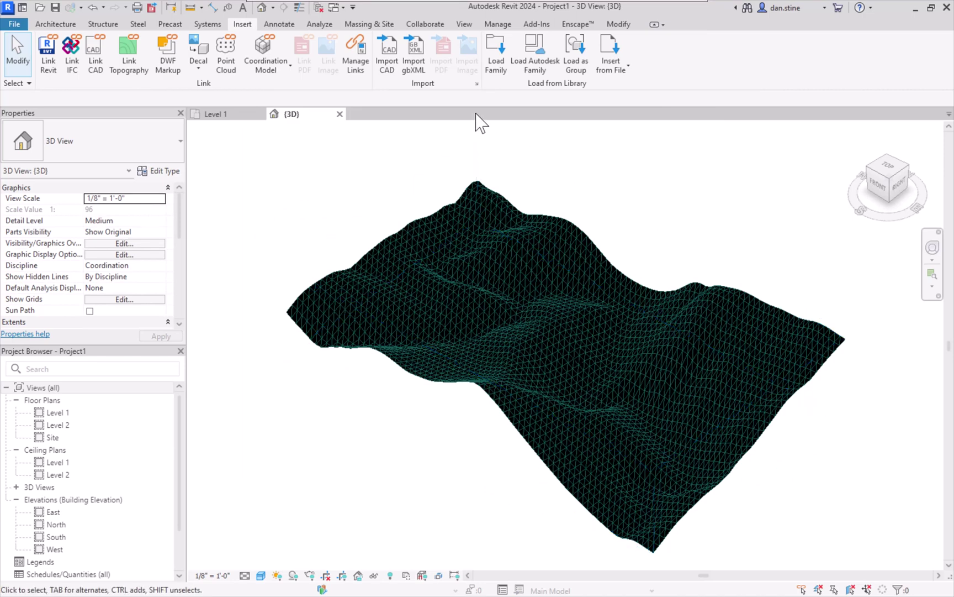
Step: Open Object Styles for the imported DWG and select the Location_Terrain layer
{"action": "left_click", "coordinate": [497, 24]}
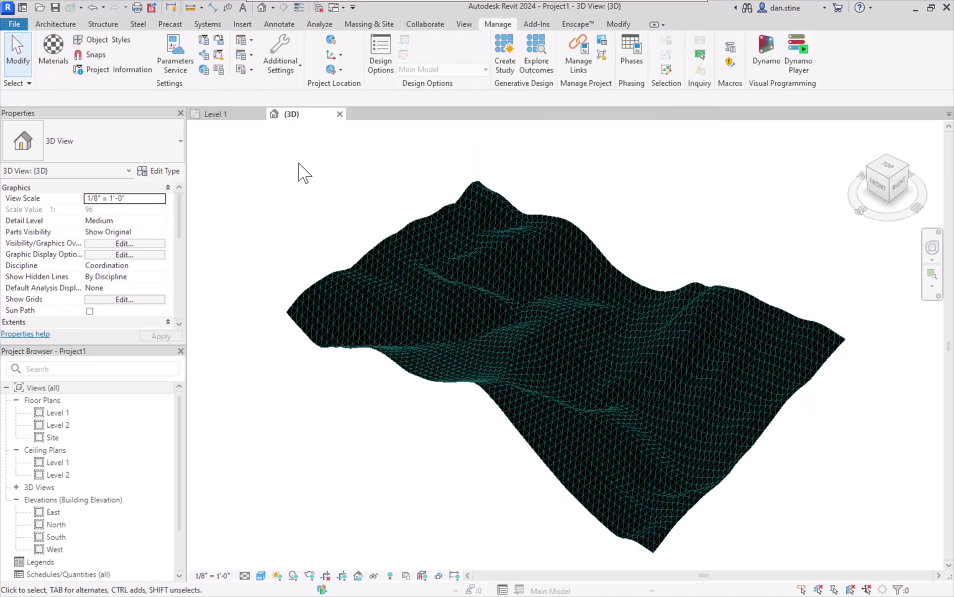
{"action": "left_click", "coordinate": [527, 316]}
{"action": "scroll", "coordinate": [527, 316], "scroll_direction": "up", "scroll_amount": 3}
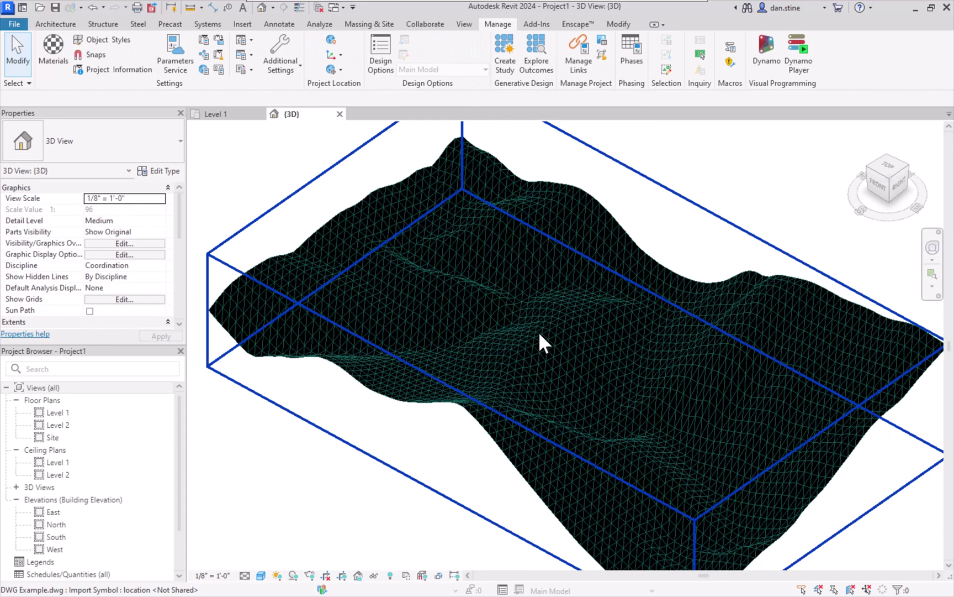
{"action": "left_click", "coordinate": [301, 126]}
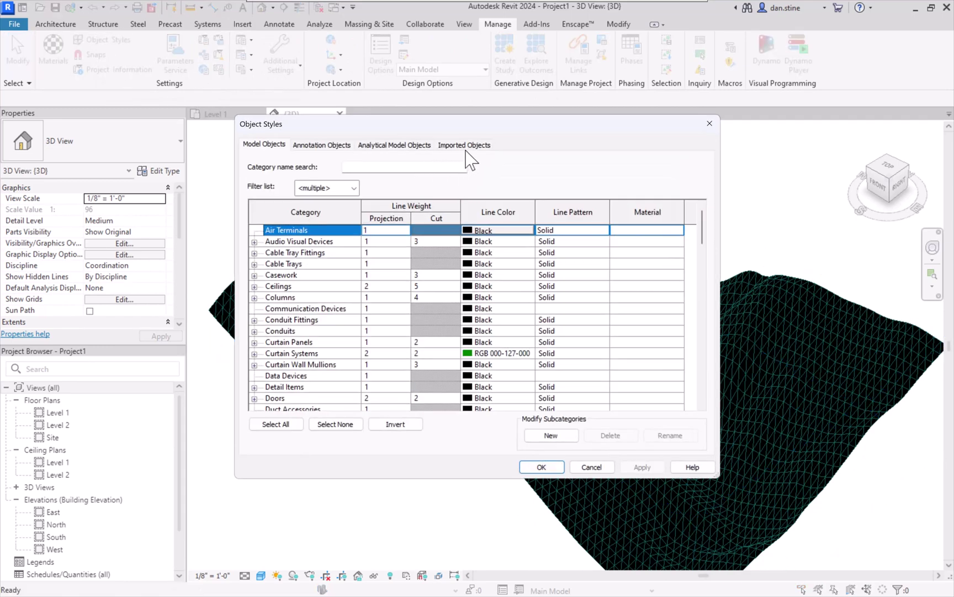
{"action": "left_click", "coordinate": [464, 145]}
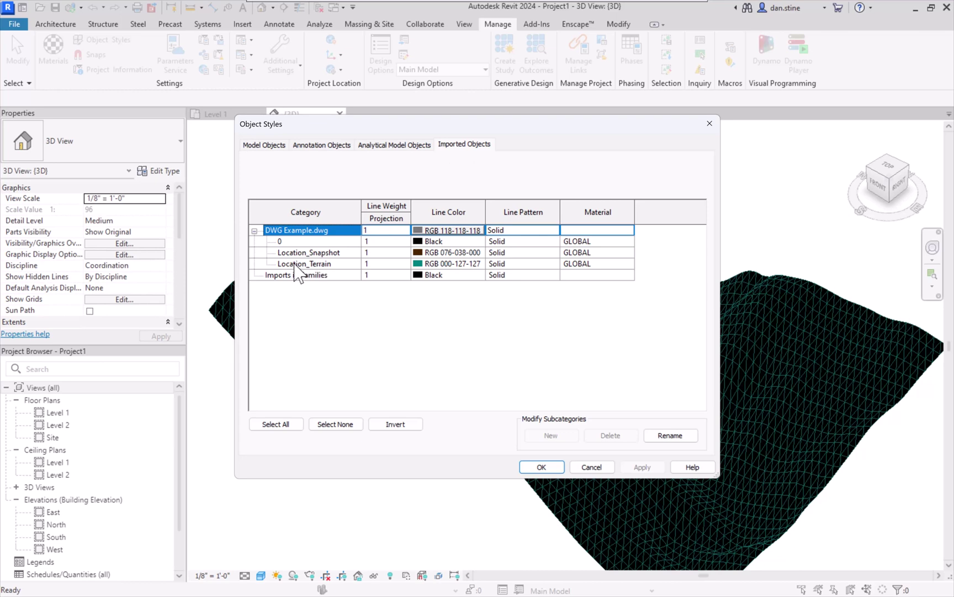
{"action": "left_click", "coordinate": [585, 263]}
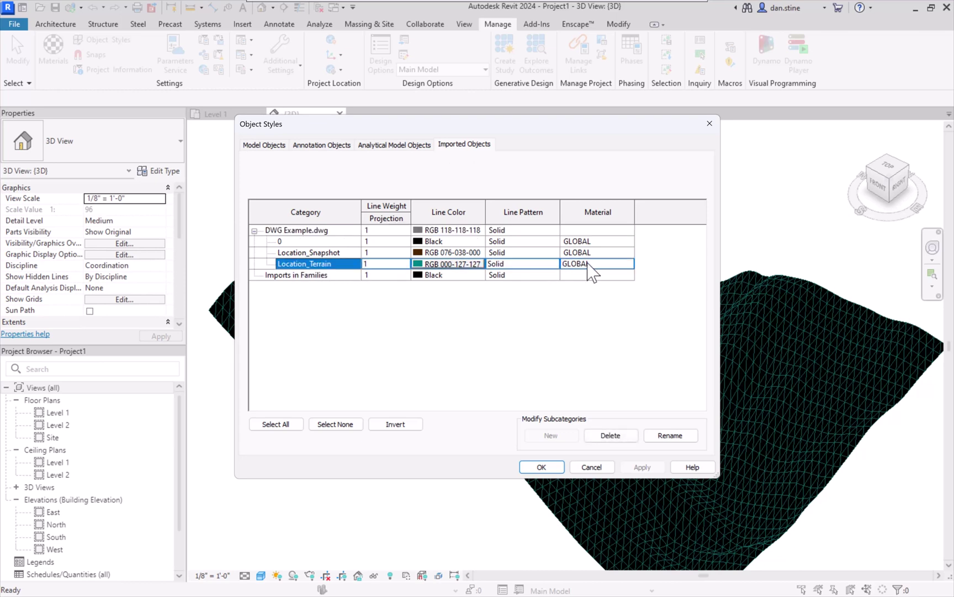
Step: Give Location_Terrain the GLOBAL material with shading colour RGB 75-217-60
{"action": "left_click", "coordinate": [631, 265]}
{"action": "left_click_drag", "start_coordinate": [652, 249], "coordinate": [547, 178]}
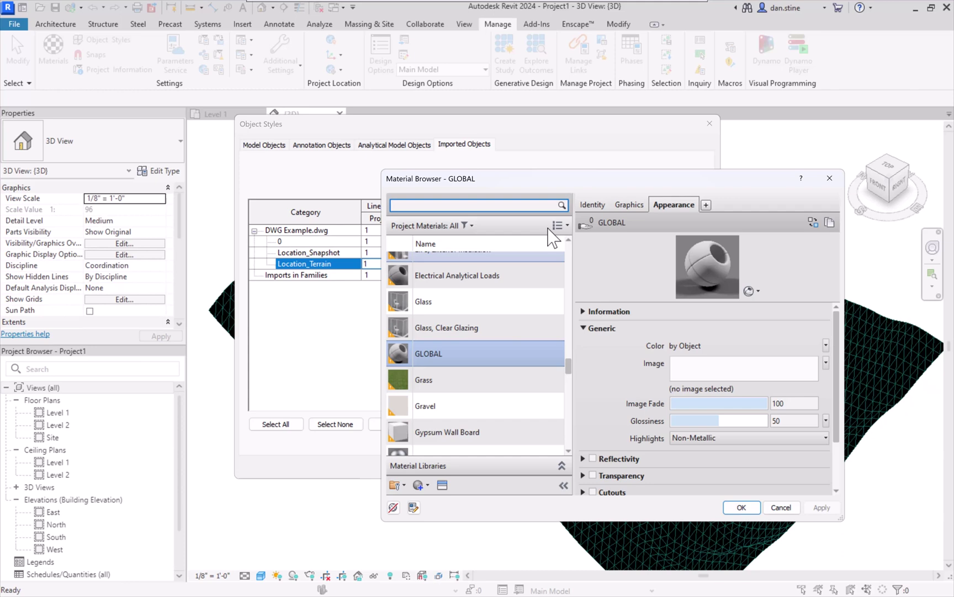
{"action": "scroll", "coordinate": [514, 326], "scroll_direction": "up", "scroll_amount": 1}
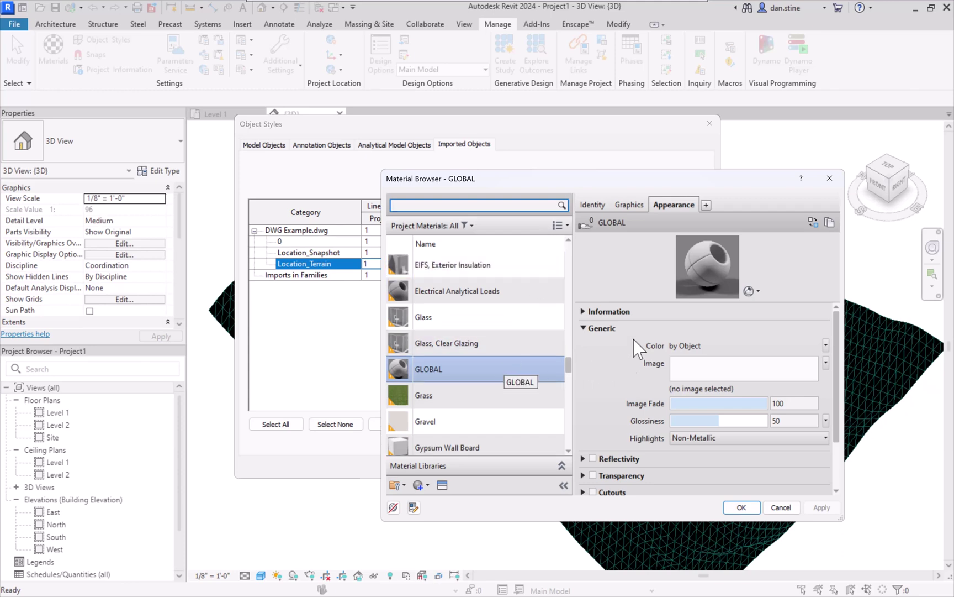
{"action": "left_click", "coordinate": [638, 209]}
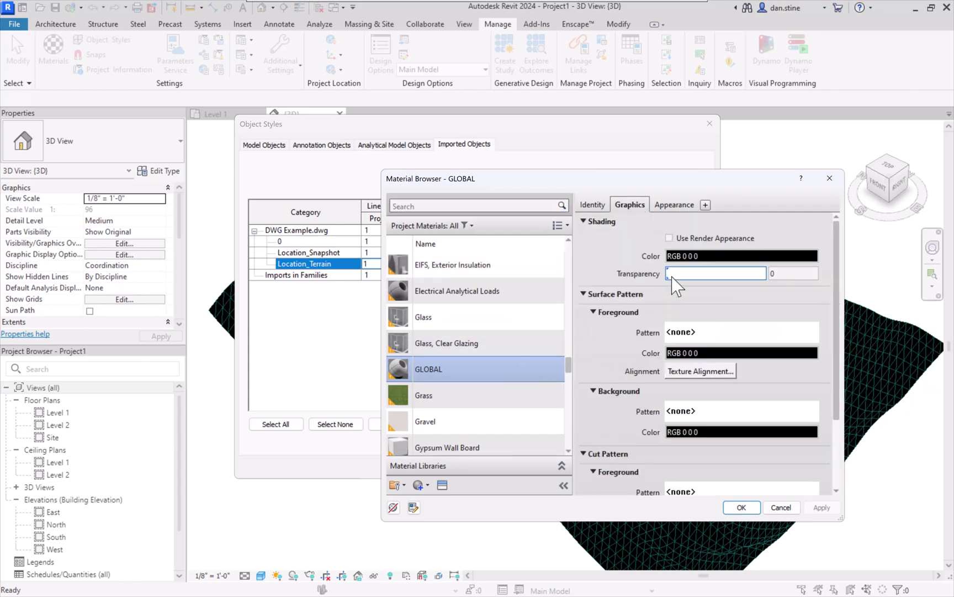
{"action": "left_click", "coordinate": [703, 256]}
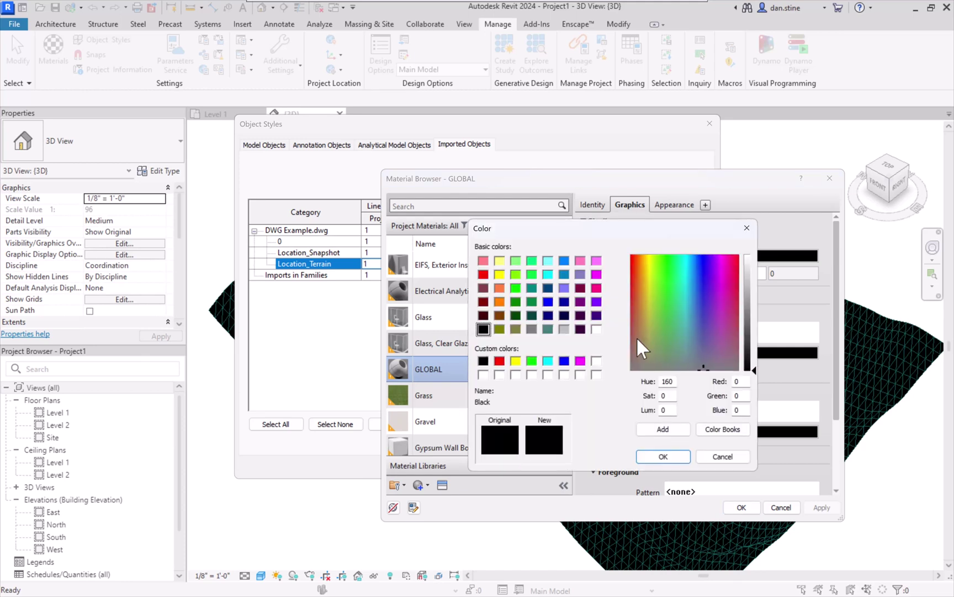
{"action": "left_click", "coordinate": [668, 305]}
{"action": "left_click", "coordinate": [746, 309]}
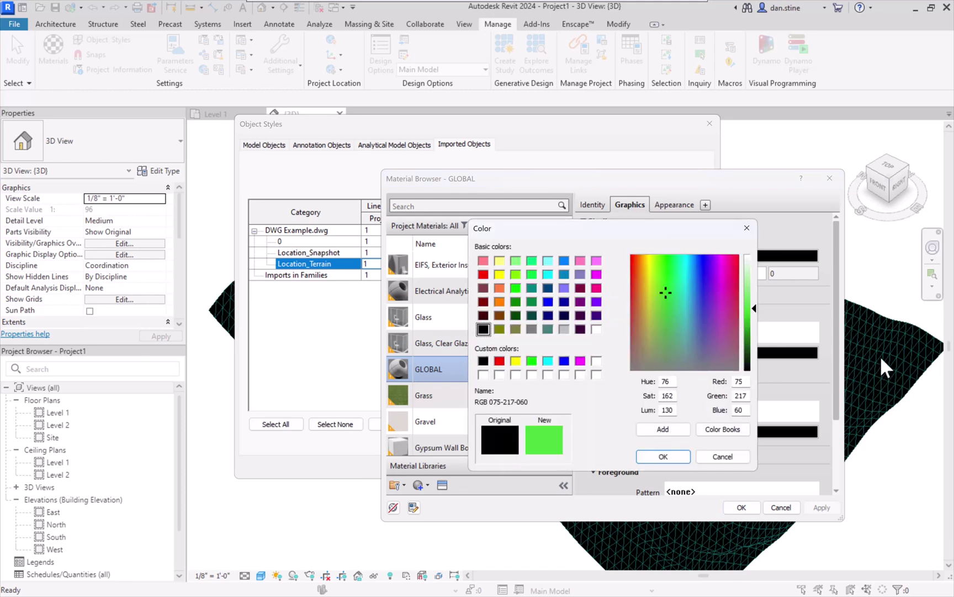
{"action": "left_click", "coordinate": [665, 456]}
{"action": "left_click", "coordinate": [742, 507]}
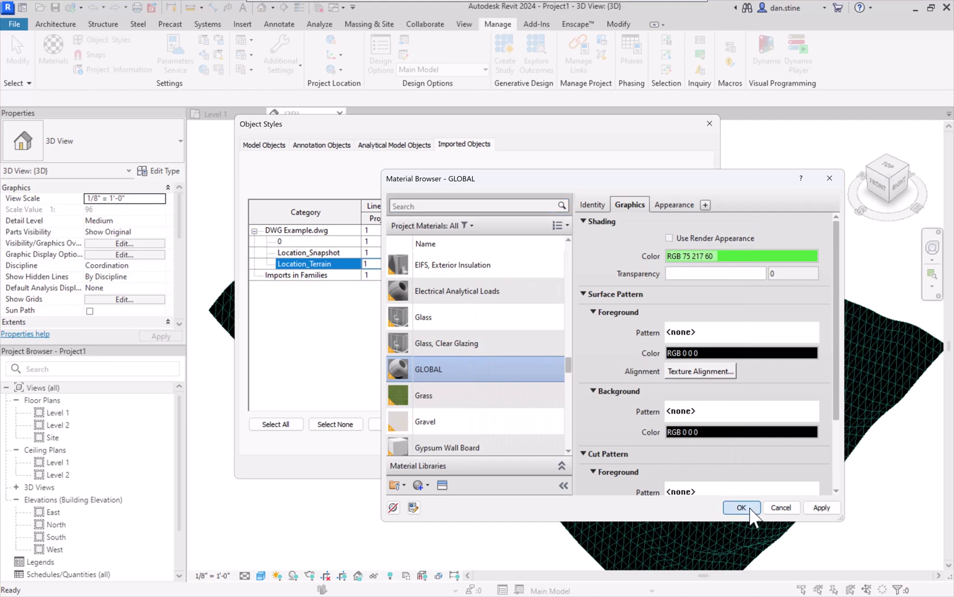
Step: Apply Object Styles and review the imported-layer visibility overrides unchanged
{"action": "left_click", "coordinate": [541, 467]}
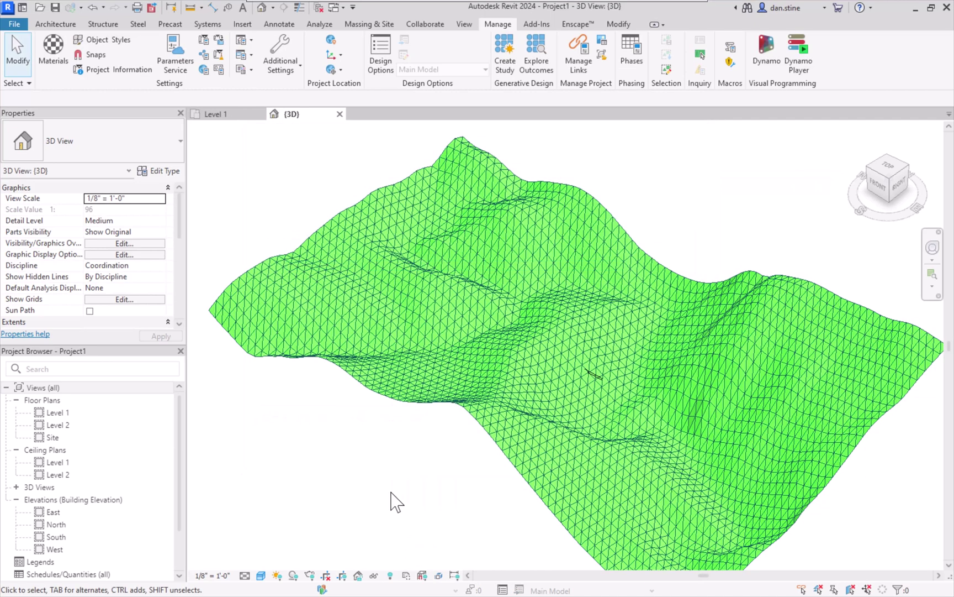
{"action": "key", "text": "v"}
{"action": "key", "text": "v"}
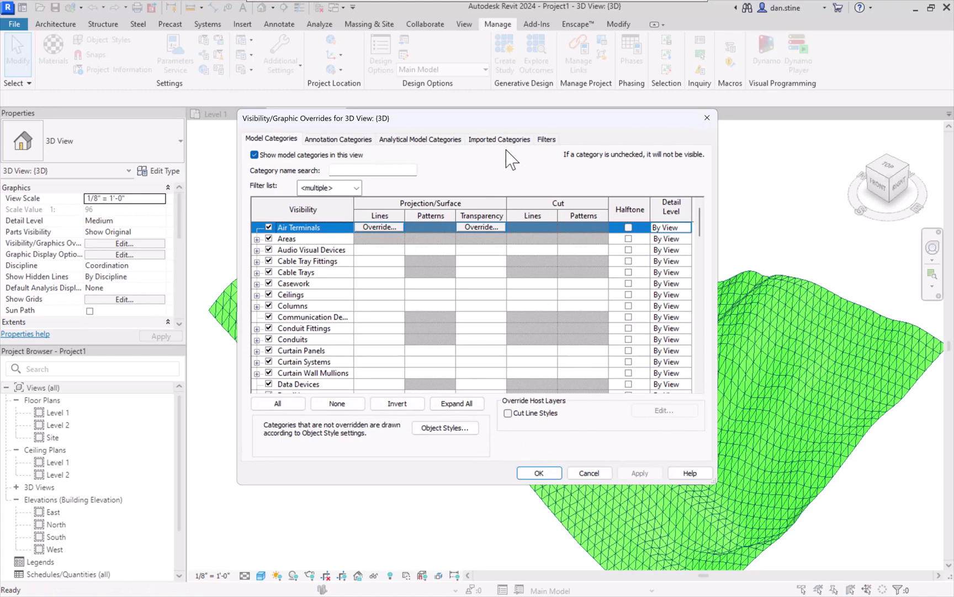
{"action": "left_click", "coordinate": [500, 139]}
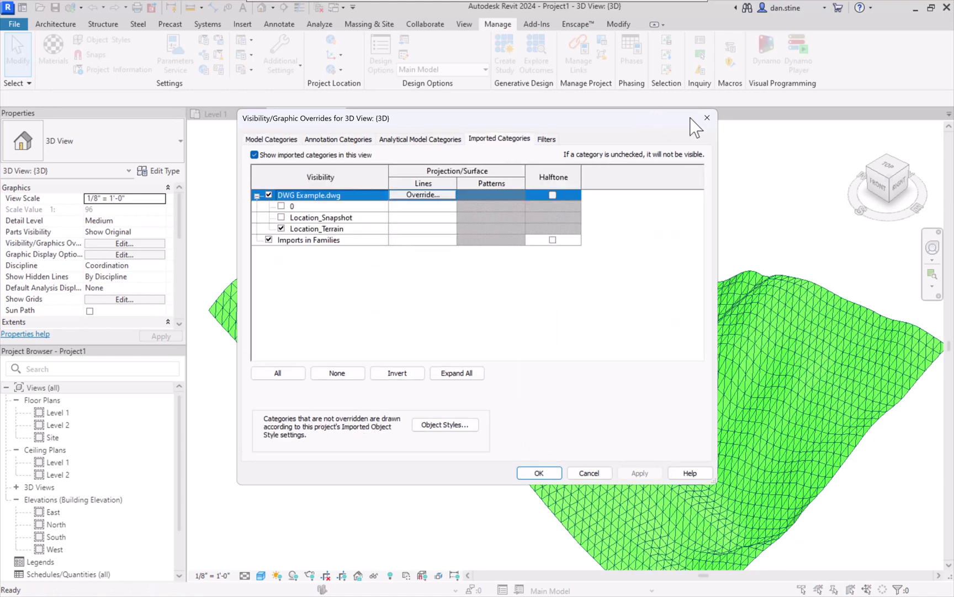
{"action": "left_click", "coordinate": [708, 118]}
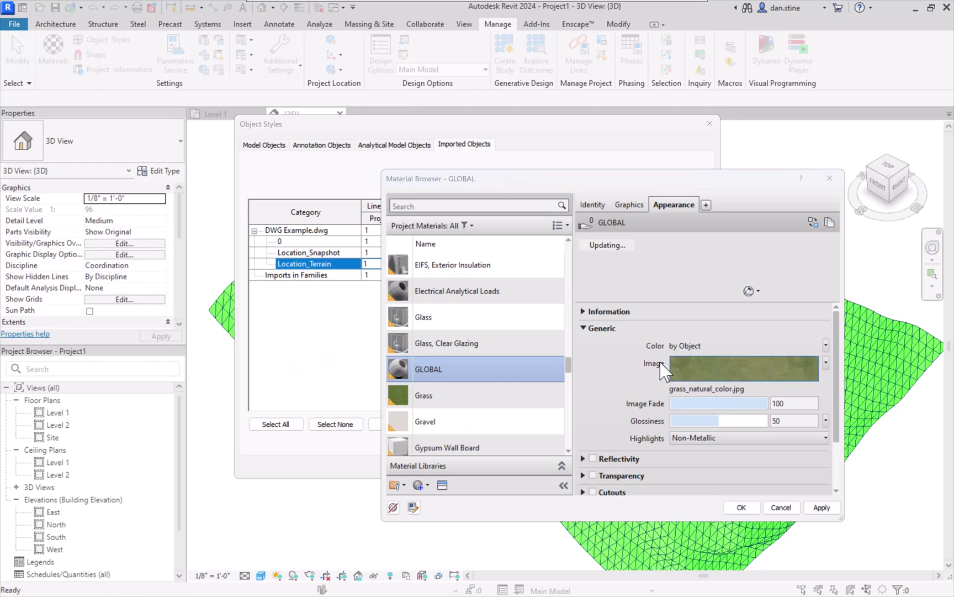
Step: Set the grass texture sample size to 300'-0" and display the view with Textures
{"action": "left_click", "coordinate": [717, 369]}
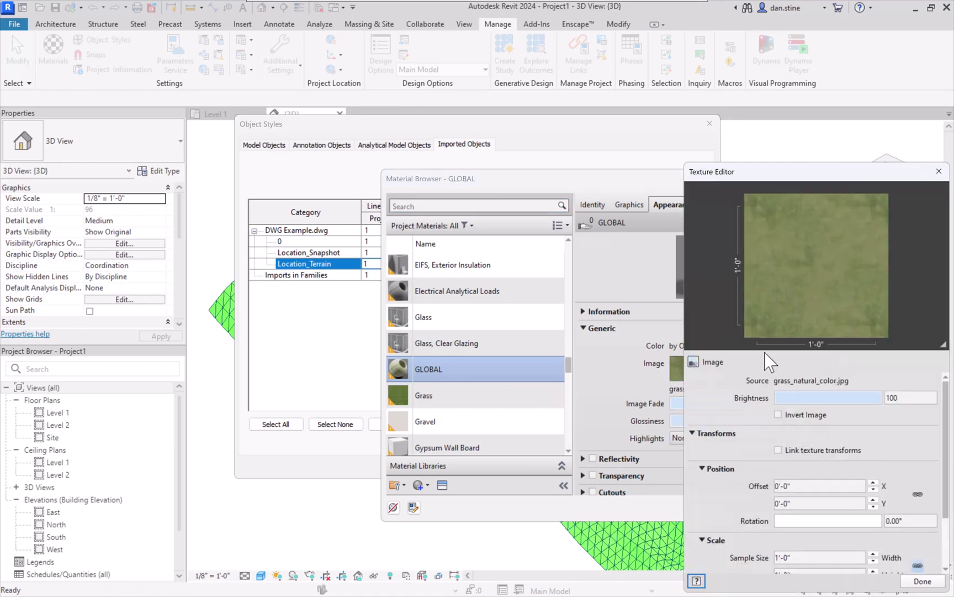
{"action": "left_click", "coordinate": [795, 558]}
{"action": "type", "text": "30"}
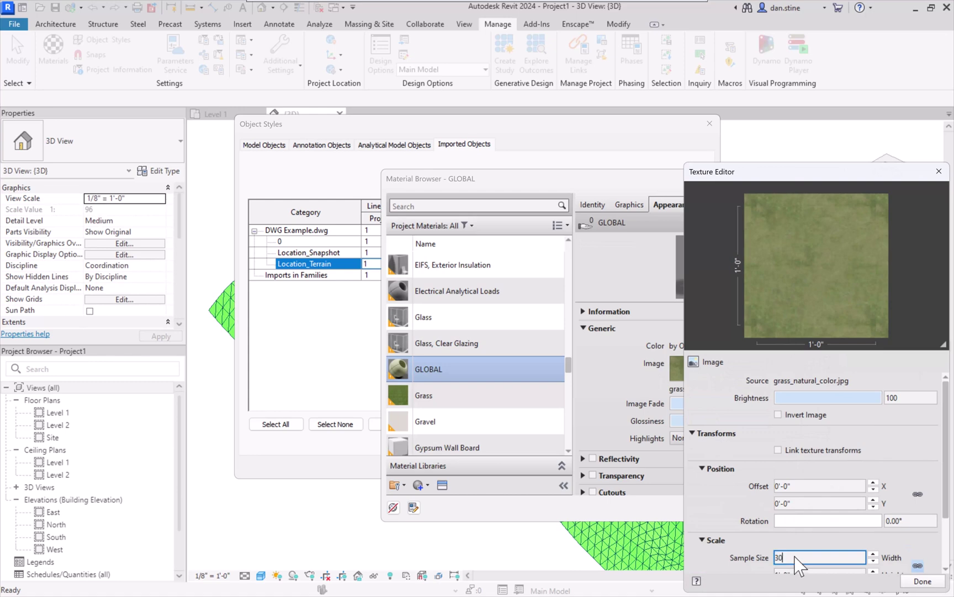
{"action": "type", "text": "cm"}
{"action": "key", "text": "Return"}
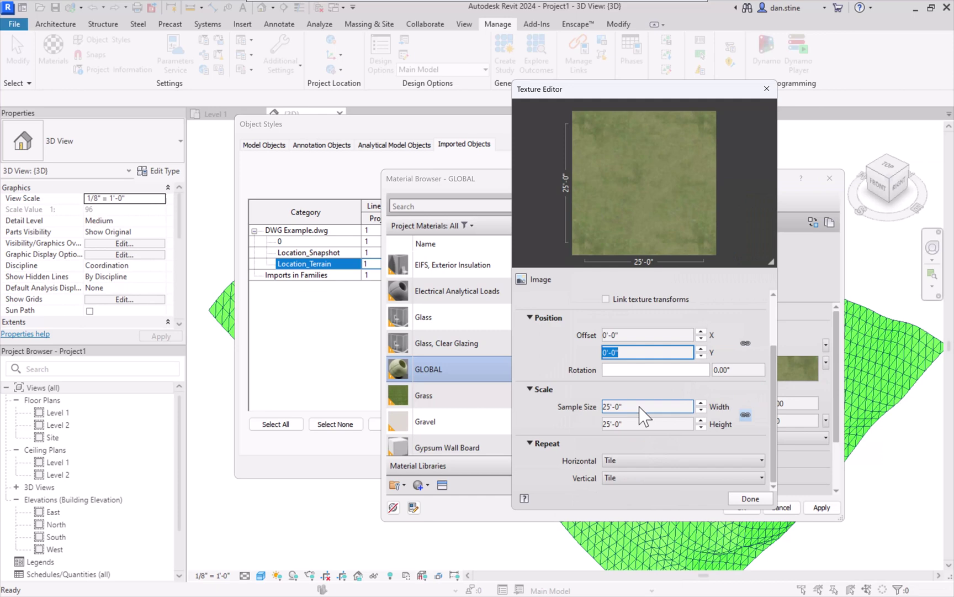
{"action": "left_click", "coordinate": [641, 407]}
{"action": "type", "text": "300"}
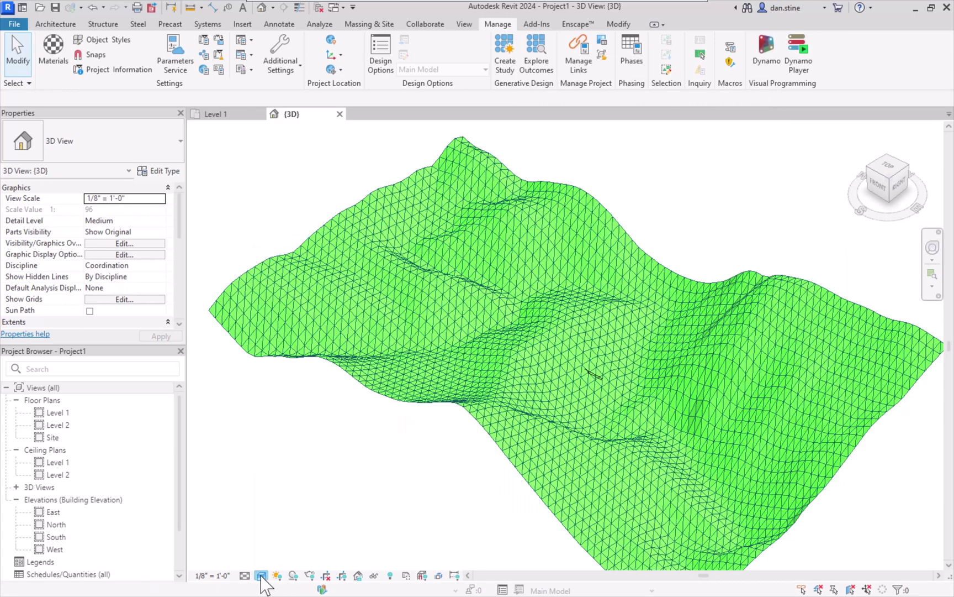
{"action": "left_click", "coordinate": [261, 575]}
{"action": "left_click", "coordinate": [278, 550]}
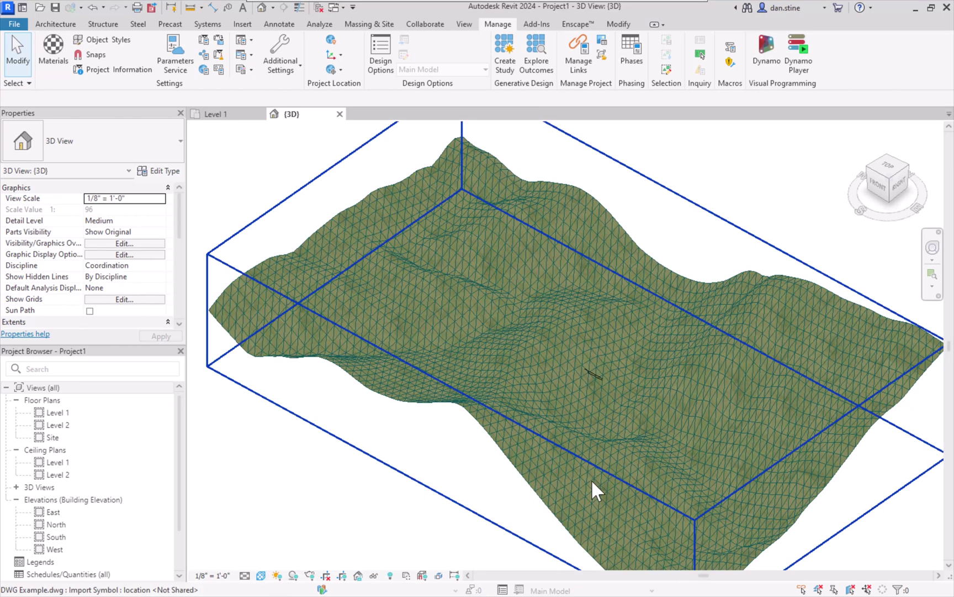
{"action": "scroll", "coordinate": [591, 478], "scroll_direction": "up", "scroll_amount": 5}
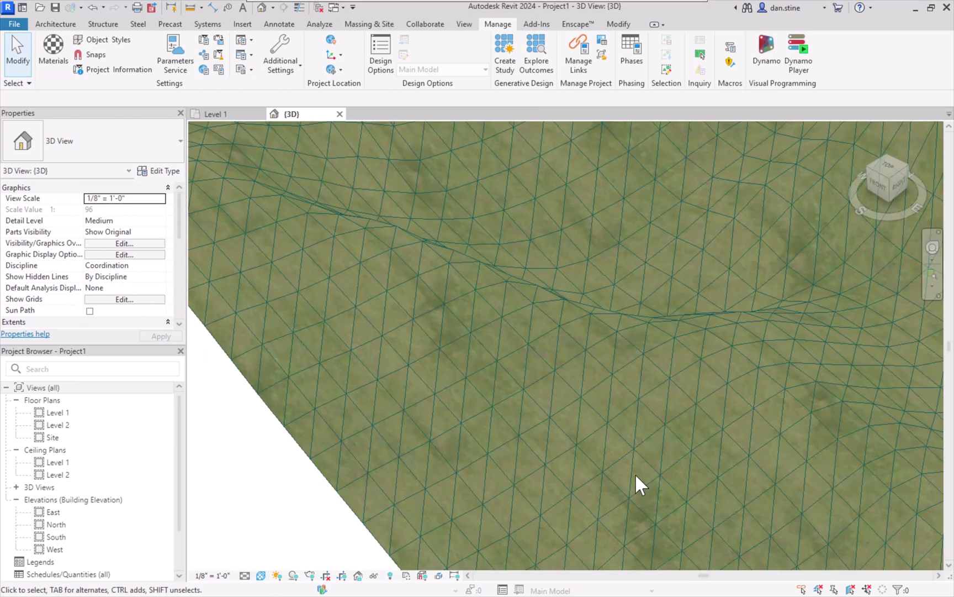
{"action": "scroll", "coordinate": [701, 451], "scroll_direction": "up", "scroll_amount": 1}
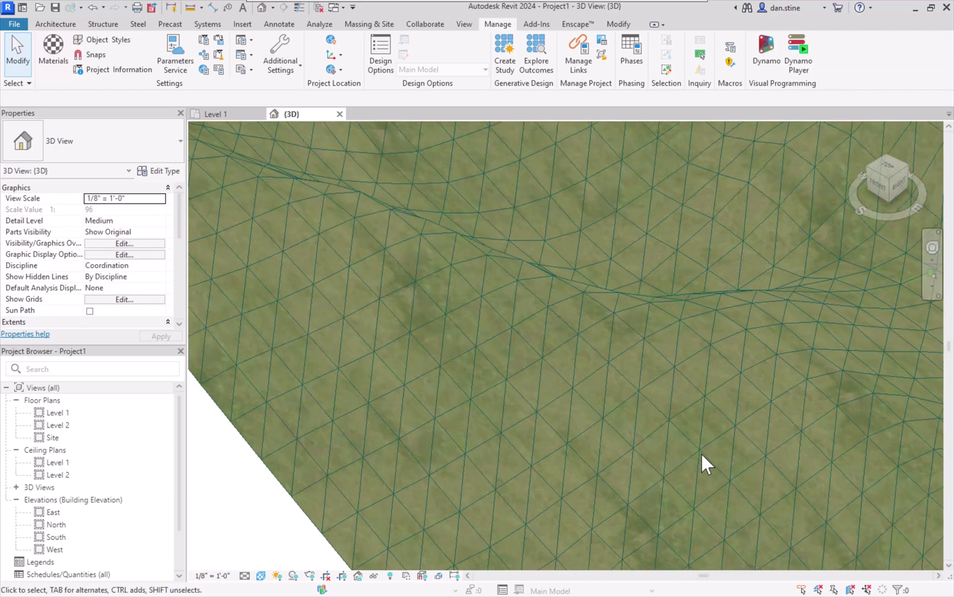
{"action": "scroll", "coordinate": [693, 429], "scroll_direction": "up", "scroll_amount": 2}
{"action": "key", "text": "shift"}
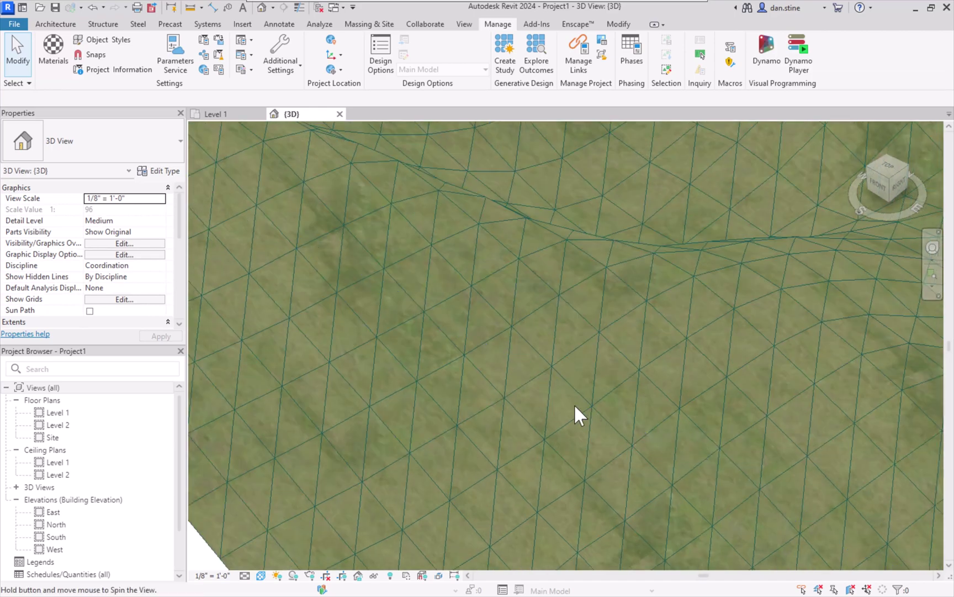
{"action": "middle_click_drag", "start_coordinate": [541, 405], "coordinate": [565, 406], "text": "shift"}
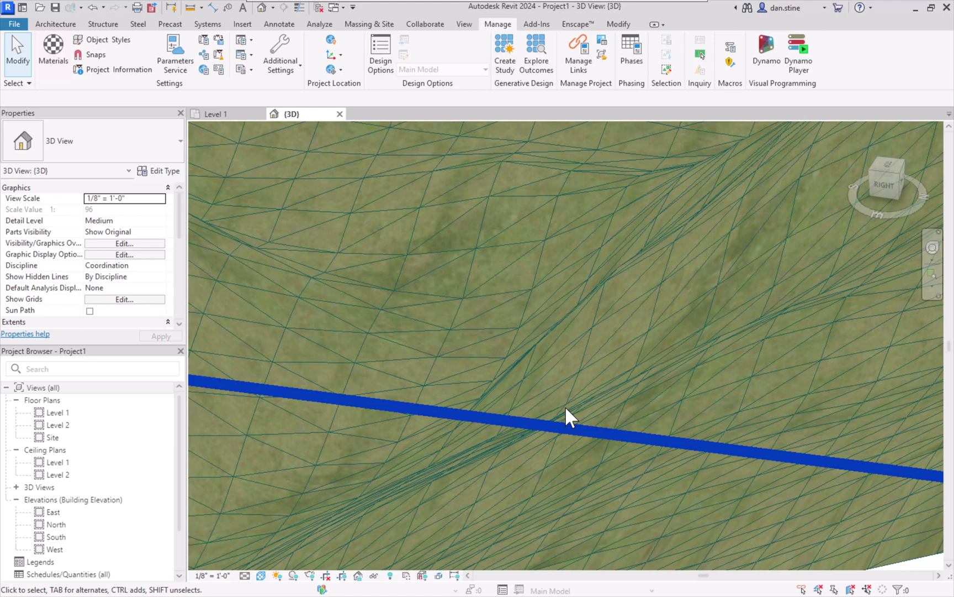
{"action": "scroll", "coordinate": [570, 401], "scroll_direction": "down", "scroll_amount": 2}
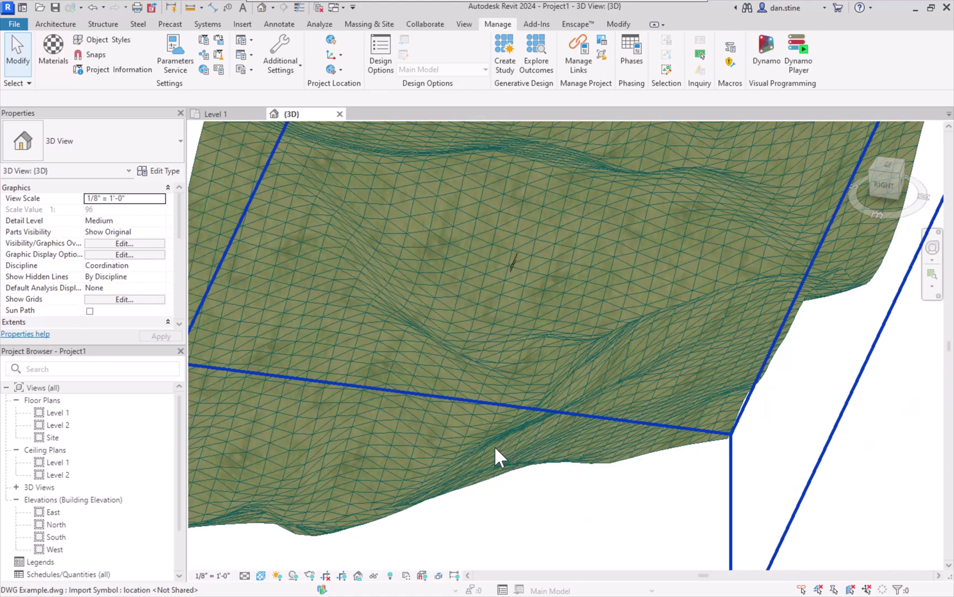
{"action": "scroll", "coordinate": [496, 447], "scroll_direction": "down", "scroll_amount": 3}
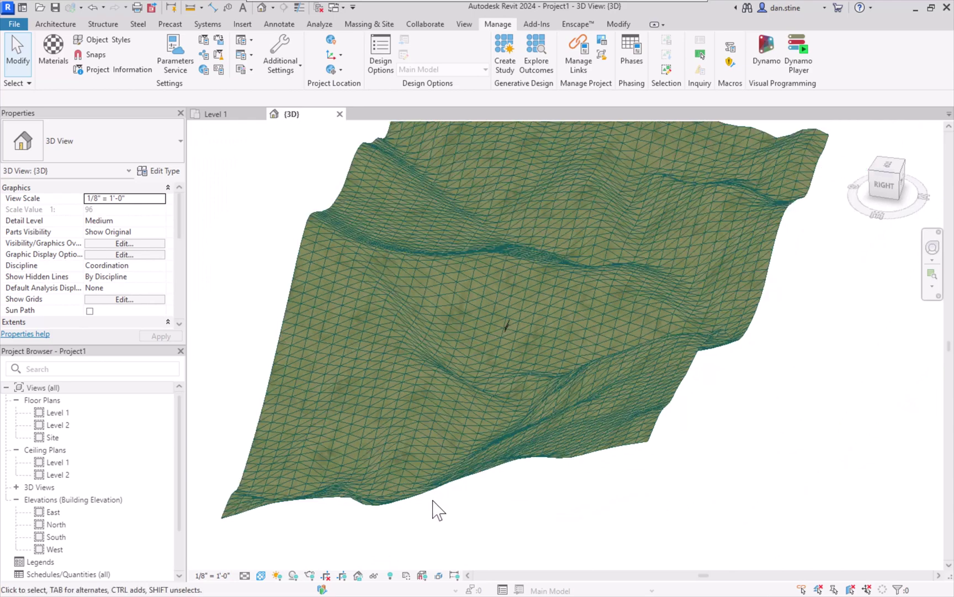
{"action": "key", "text": "shift"}
{"action": "middle_click_drag", "start_coordinate": [496, 501], "coordinate": [546, 497], "text": "shift"}
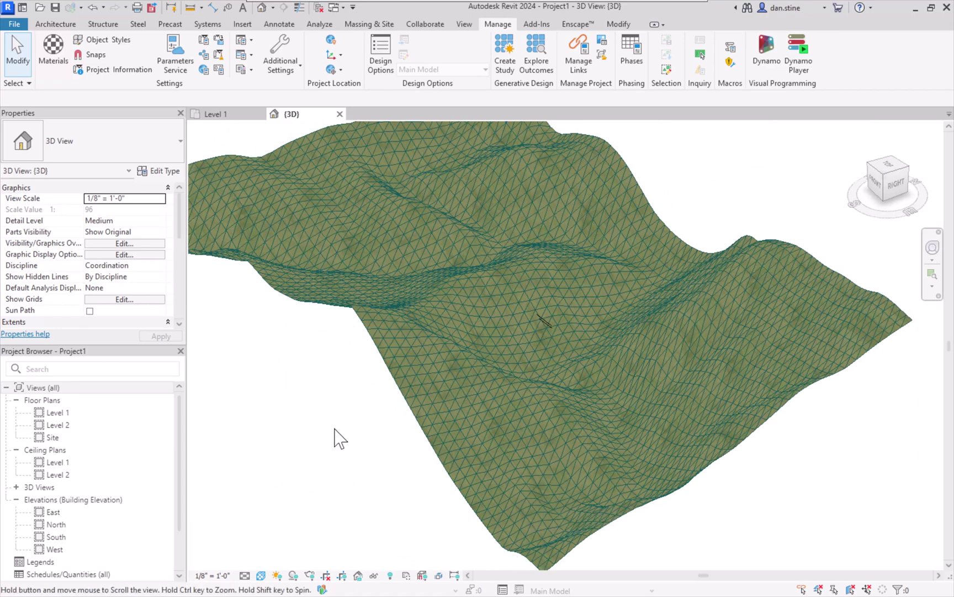
{"action": "middle_click_drag", "start_coordinate": [387, 443], "coordinate": [390, 442], "text": "shift"}
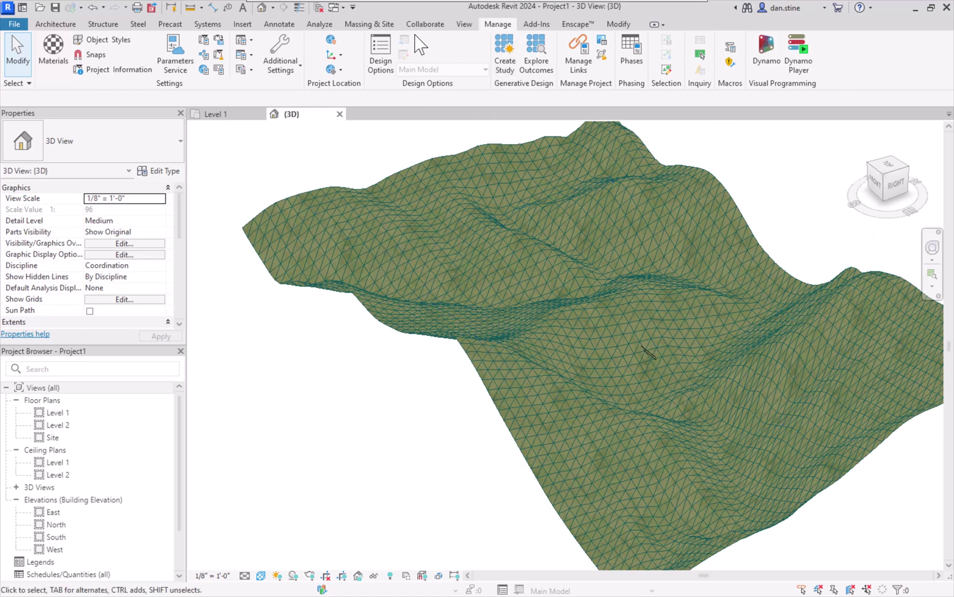
Step: Create a toposolid from the linked DWG using only Location_Terrain layer points
{"action": "left_click", "coordinate": [385, 25]}
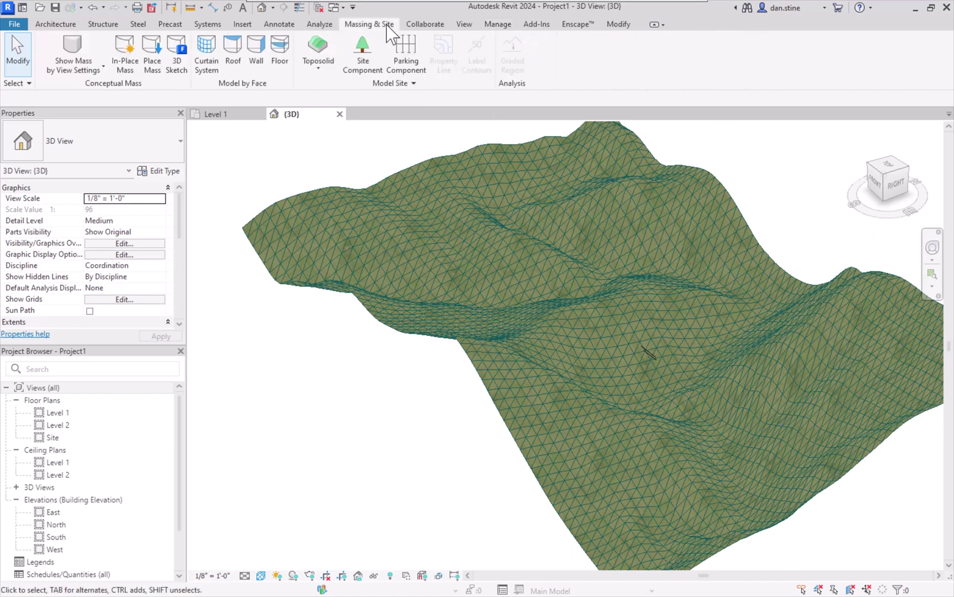
{"action": "left_click", "coordinate": [321, 69]}
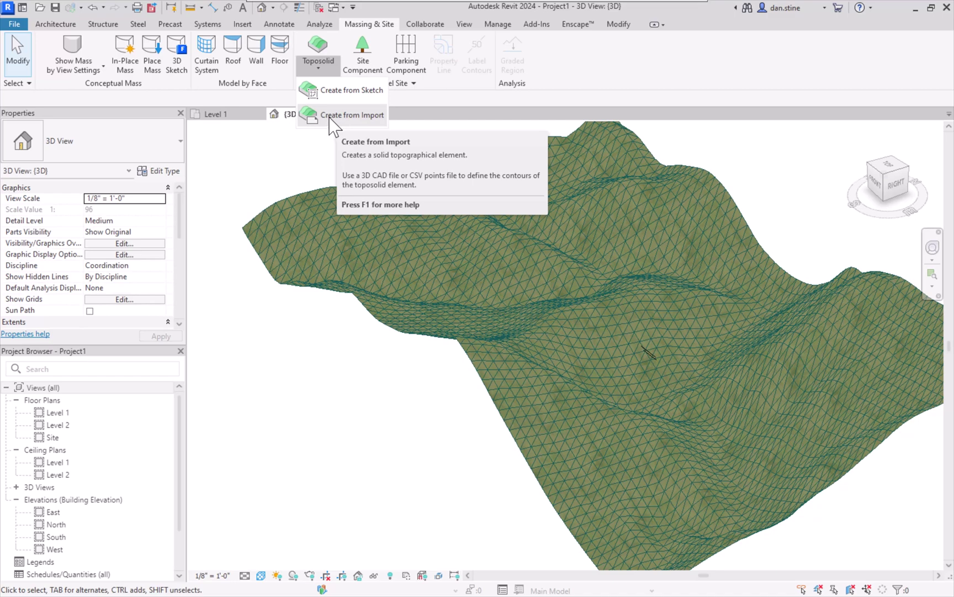
{"action": "left_click", "coordinate": [352, 119]}
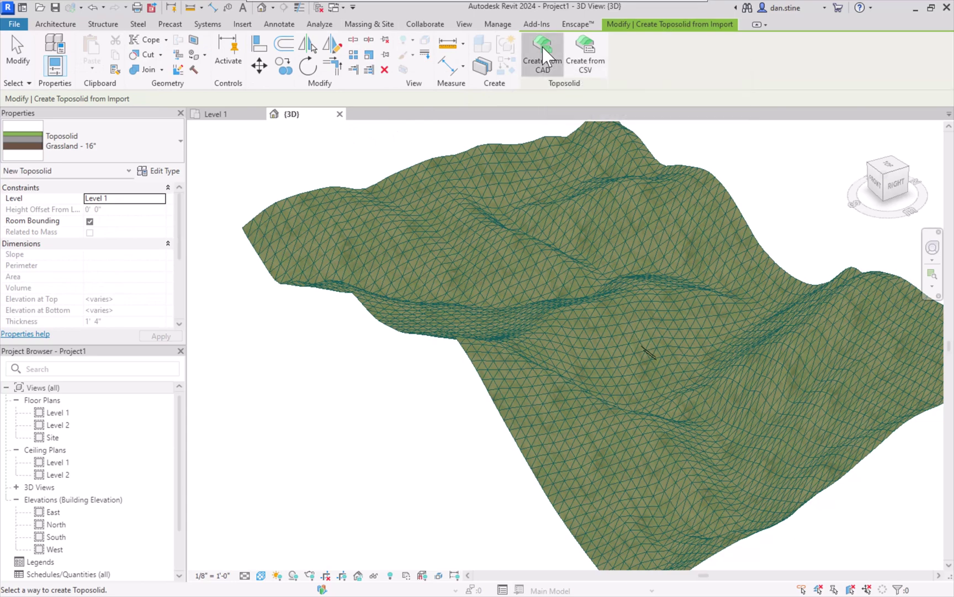
{"action": "left_click", "coordinate": [542, 49]}
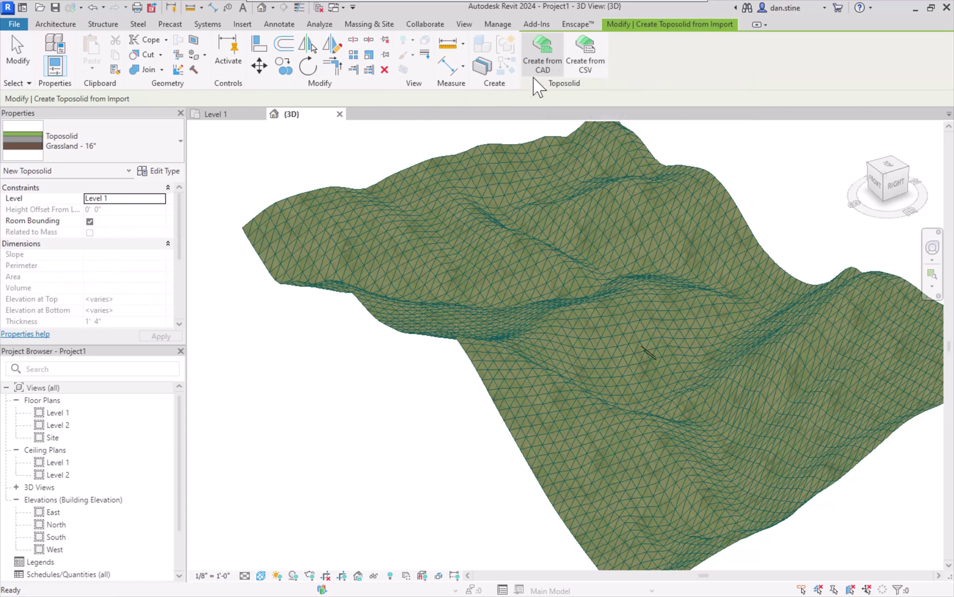
{"action": "left_click", "coordinate": [412, 178]}
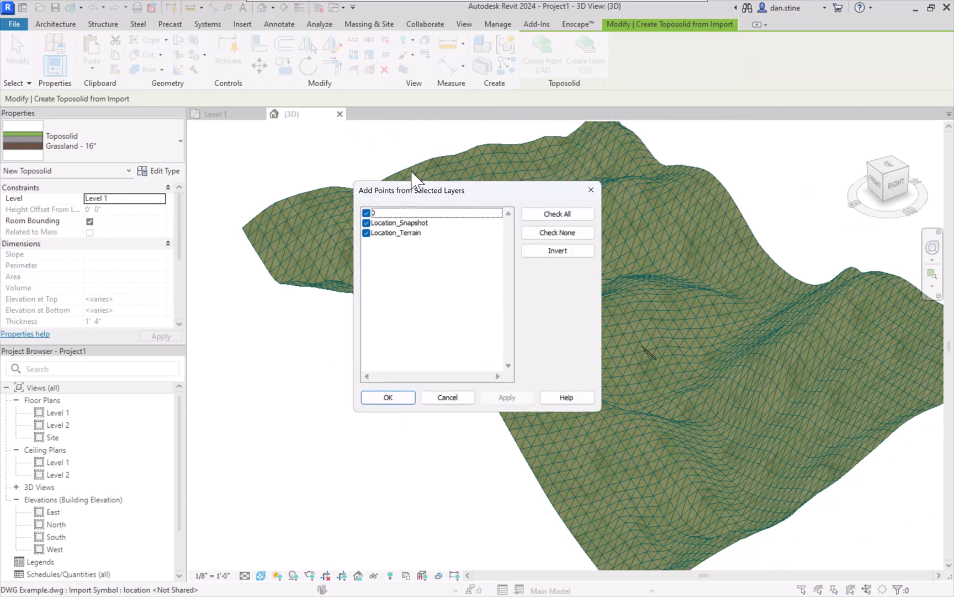
{"action": "left_click", "coordinate": [372, 214]}
{"action": "left_click", "coordinate": [374, 223]}
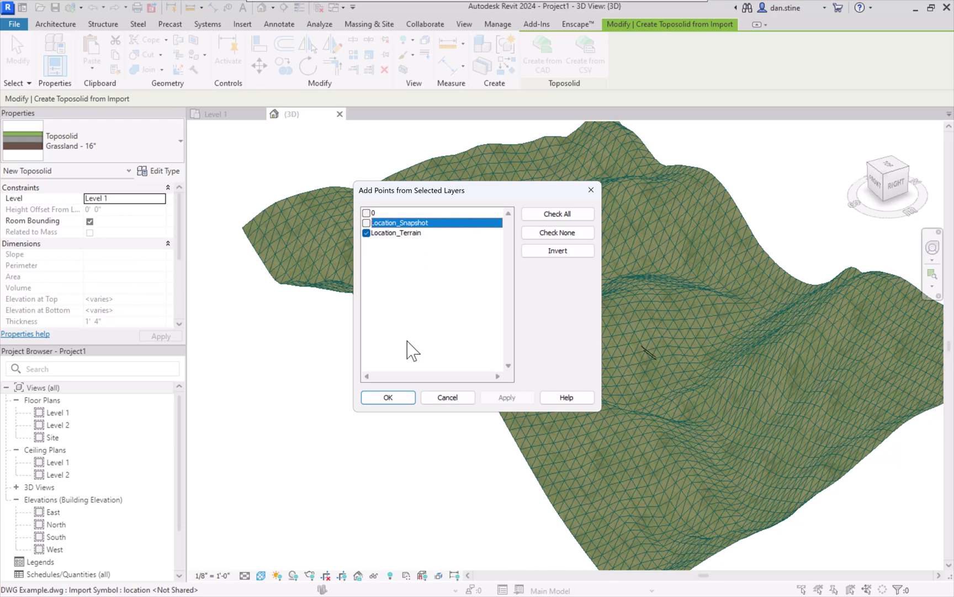
{"action": "left_click", "coordinate": [397, 401]}
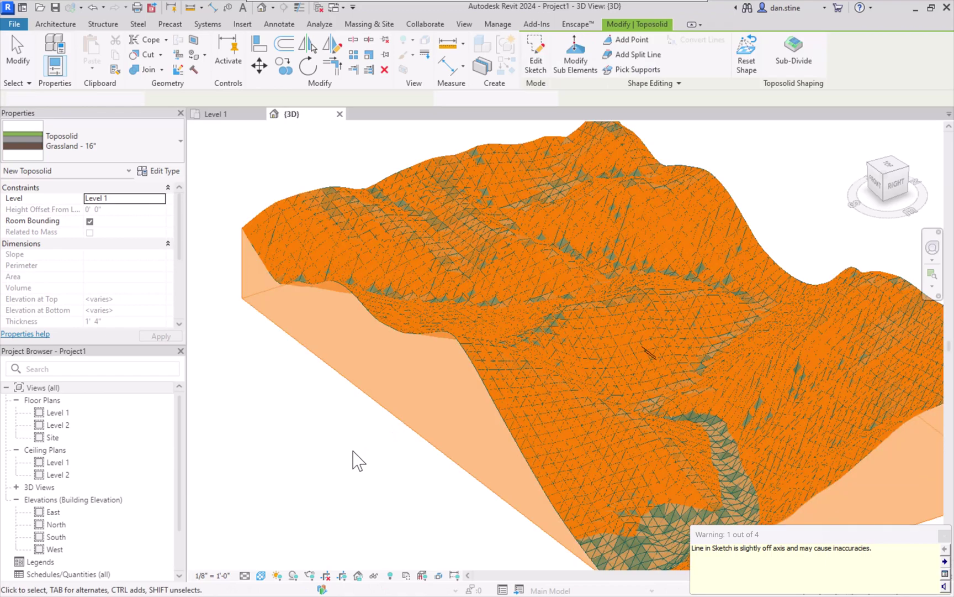
{"action": "left_click", "coordinate": [328, 457]}
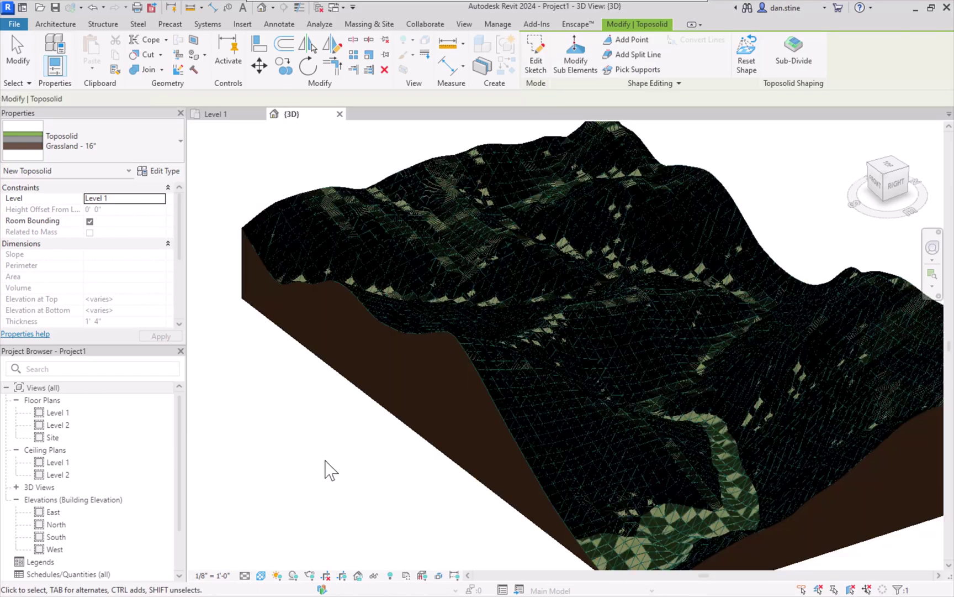
{"action": "key", "text": "v"}
{"action": "key", "text": "v"}
{"action": "left_click", "coordinate": [491, 140]}
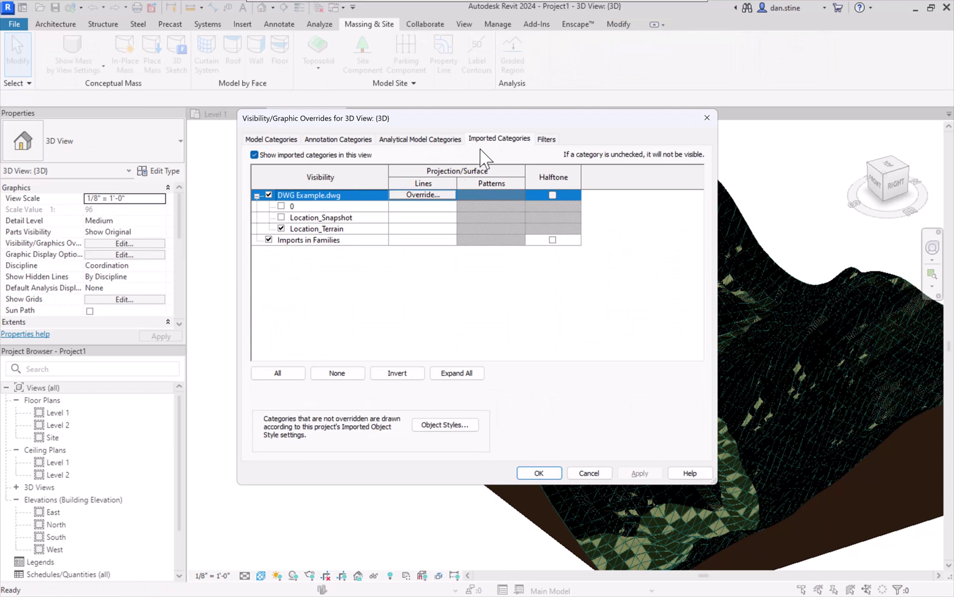
{"action": "left_click", "coordinate": [269, 194]}
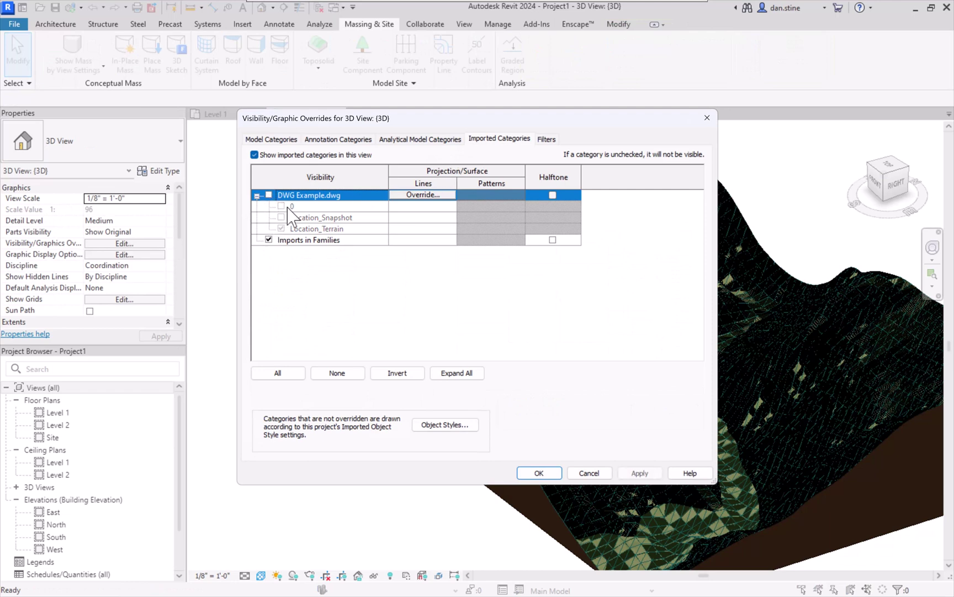
{"action": "left_click", "coordinate": [539, 473]}
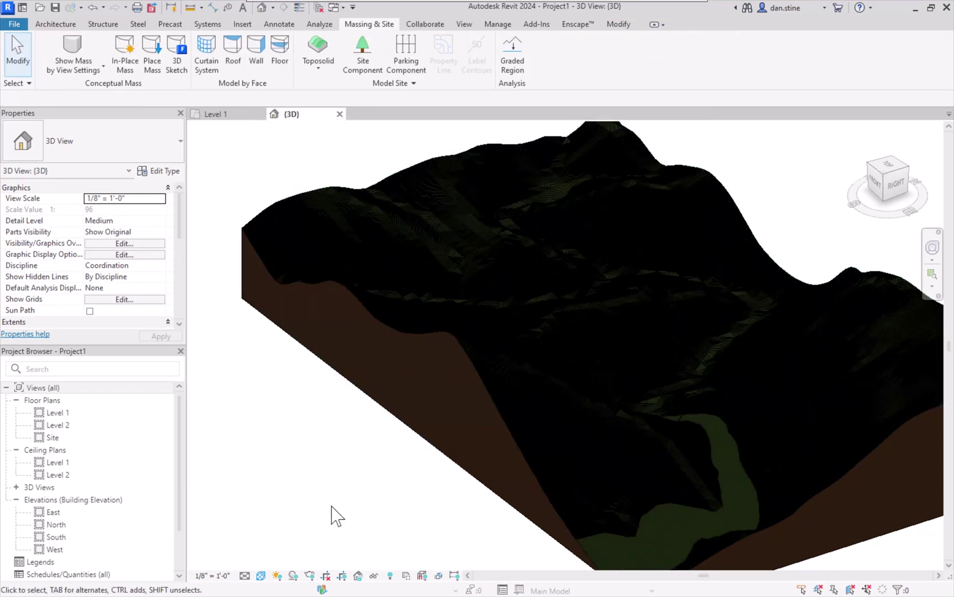
{"action": "scroll", "coordinate": [310, 497], "scroll_direction": "down", "scroll_amount": 3}
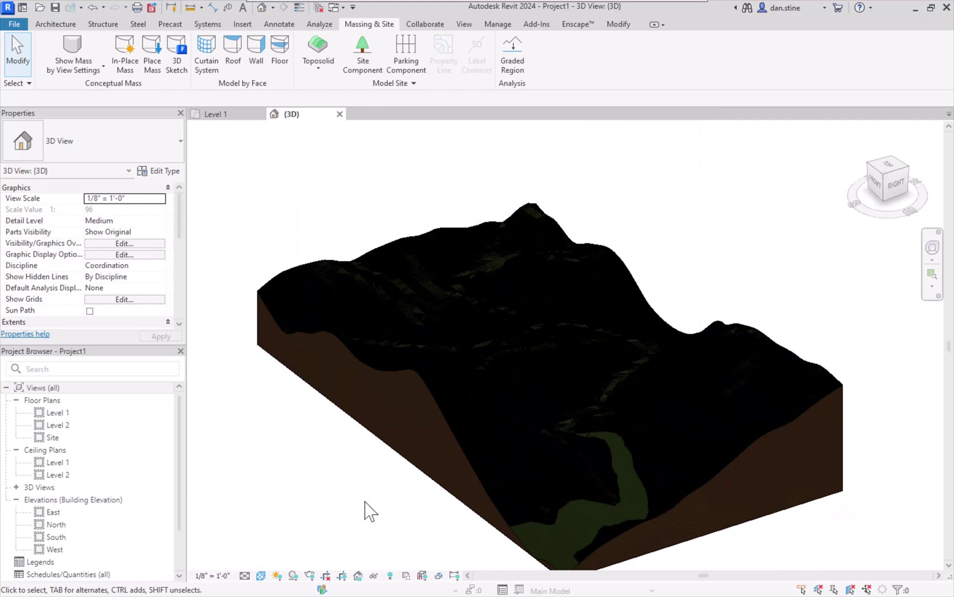
{"action": "middle_click_drag", "start_coordinate": [405, 516], "coordinate": [307, 492], "text": "shift"}
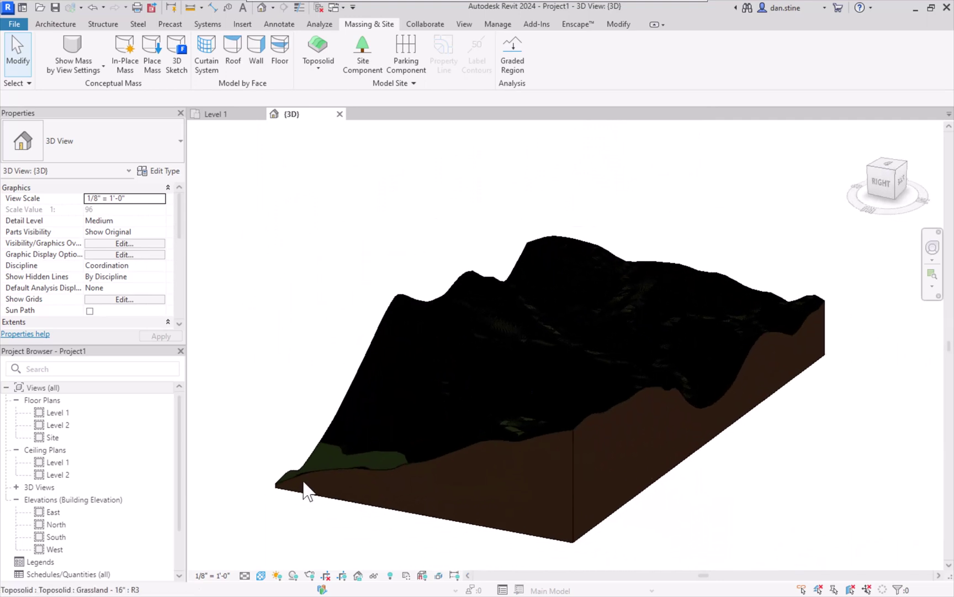
{"action": "middle_click_drag", "start_coordinate": [271, 454], "coordinate": [624, 432], "text": "shift"}
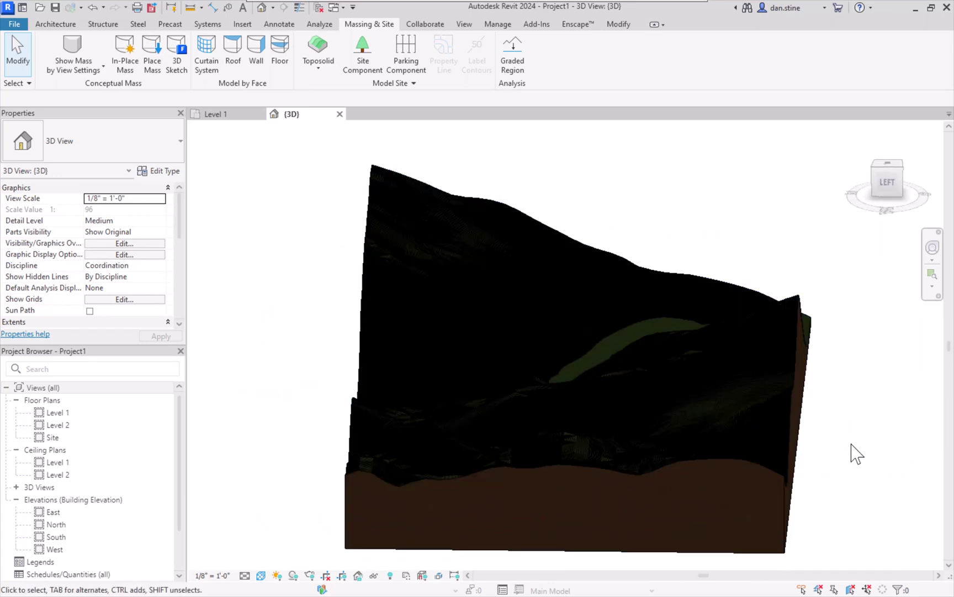
{"action": "middle_click_drag", "start_coordinate": [851, 445], "coordinate": [455, 482], "text": "shift"}
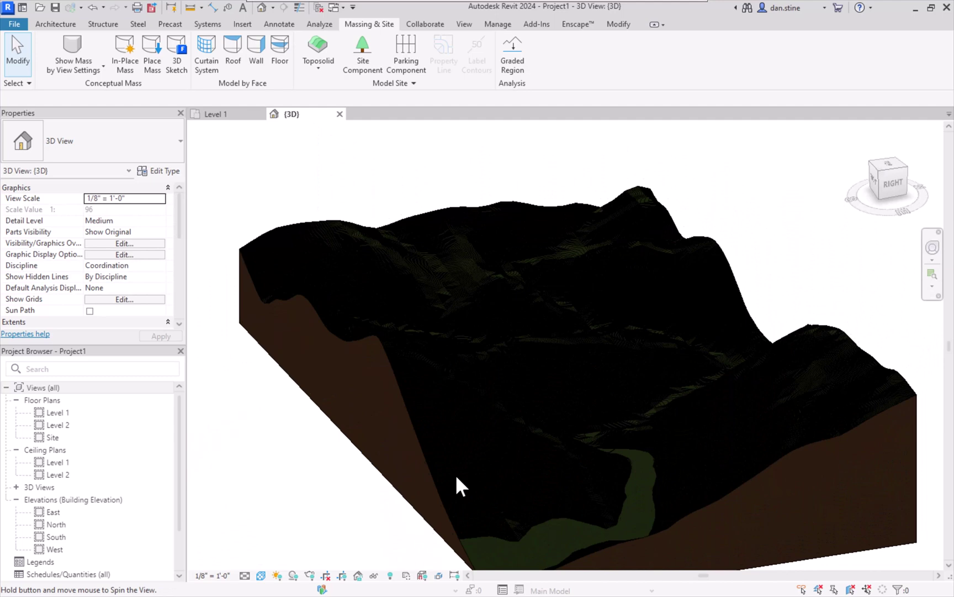
Step: Change the toposolid type's Finish 1 layer material from Grass to GLOBAL
{"action": "left_click", "coordinate": [465, 357]}
{"action": "left_click", "coordinate": [160, 171]}
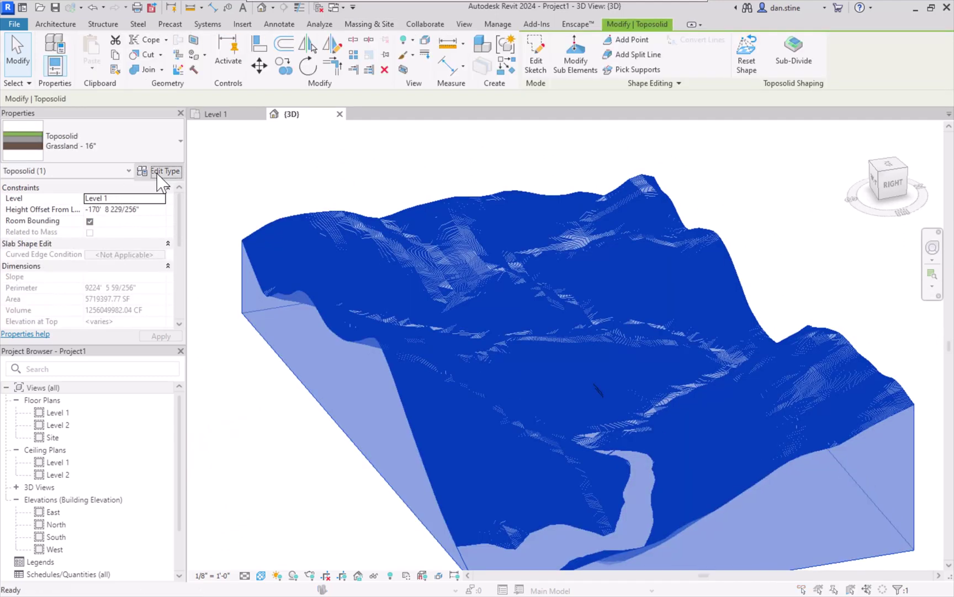
{"action": "left_click", "coordinate": [839, 342]}
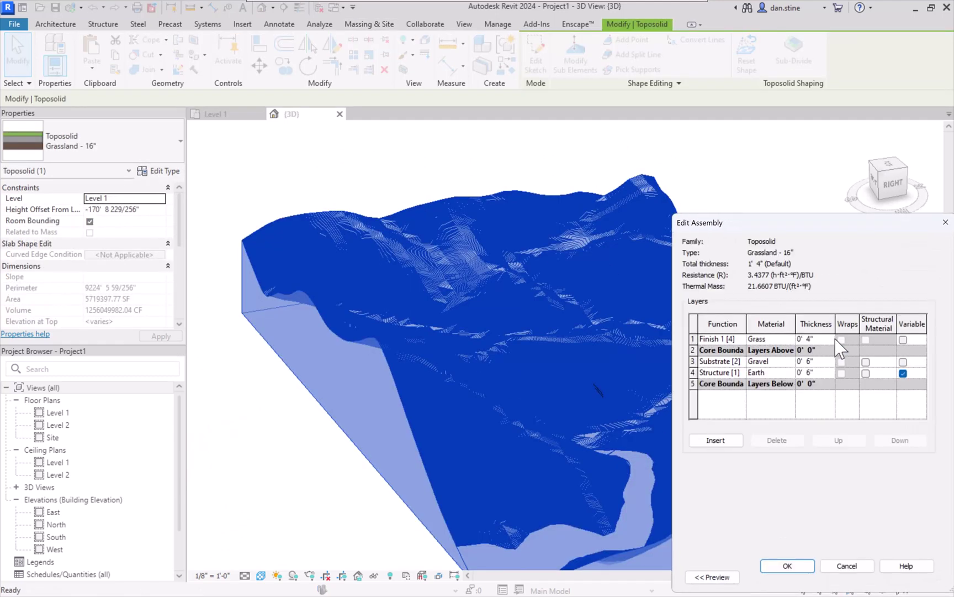
{"action": "left_click", "coordinate": [791, 338]}
{"action": "left_click", "coordinate": [791, 339]}
{"action": "left_click", "coordinate": [420, 327]}
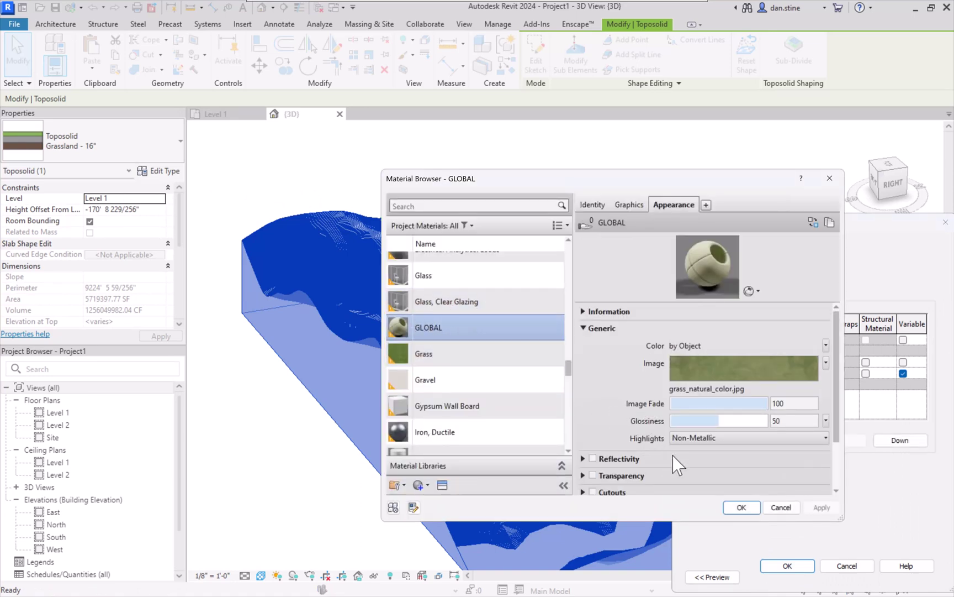
{"action": "left_click", "coordinate": [750, 509]}
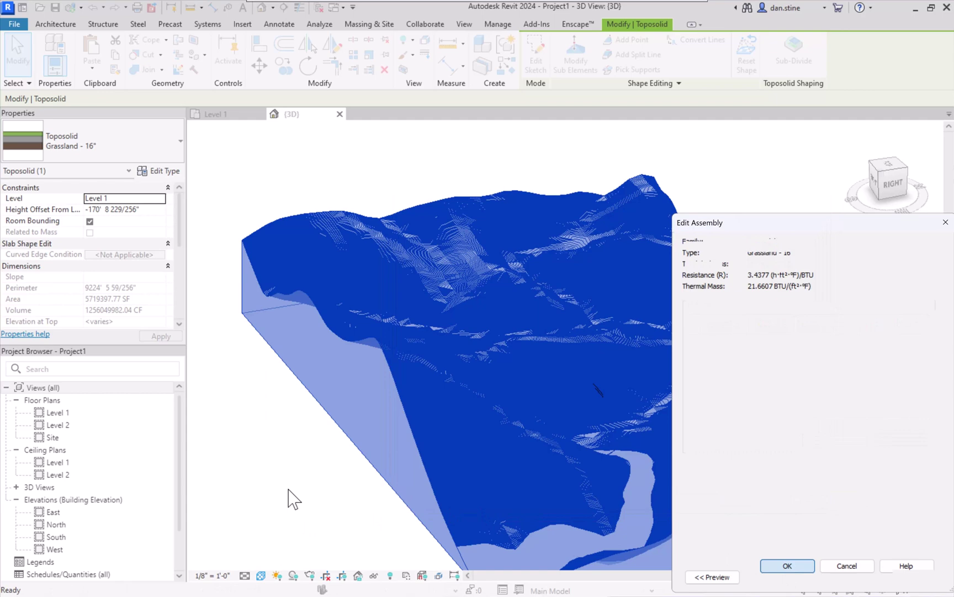
{"action": "key", "text": "Return"}
{"action": "key", "text": "Return"}
{"action": "key", "text": "Escape"}
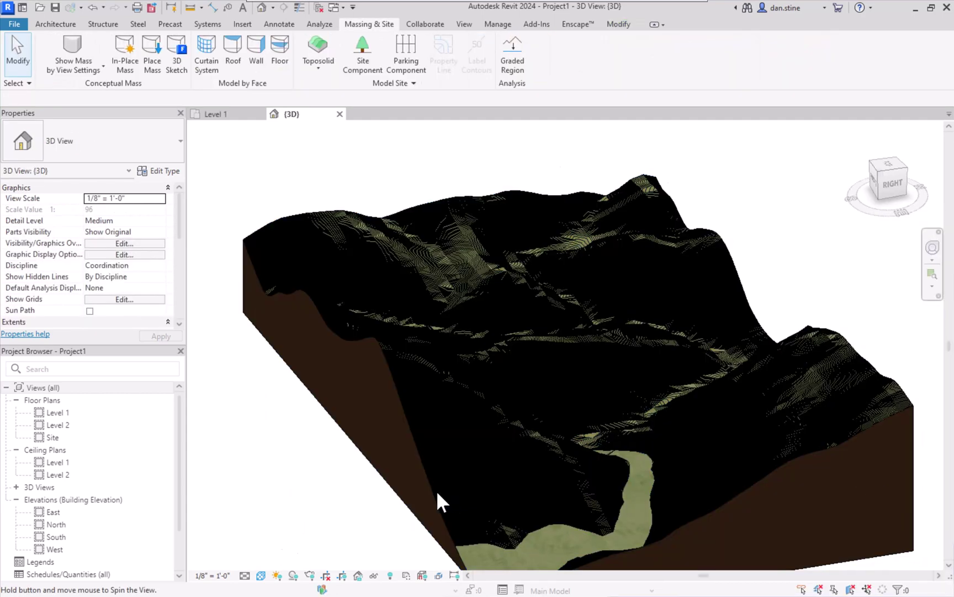
Step: Open Visibility/Graphics with VG and expand the Toposolid category's subcategories
{"action": "middle_click_drag", "start_coordinate": [437, 490], "coordinate": [442, 492], "text": "shift"}
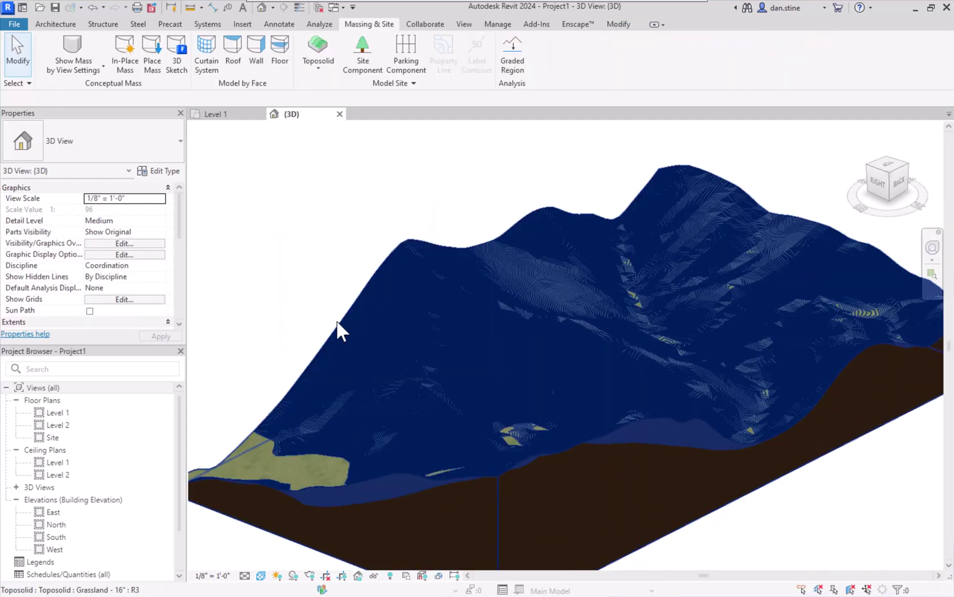
{"action": "key", "text": "v"}
{"action": "key", "text": "g"}
{"action": "left_click", "coordinate": [295, 284]}
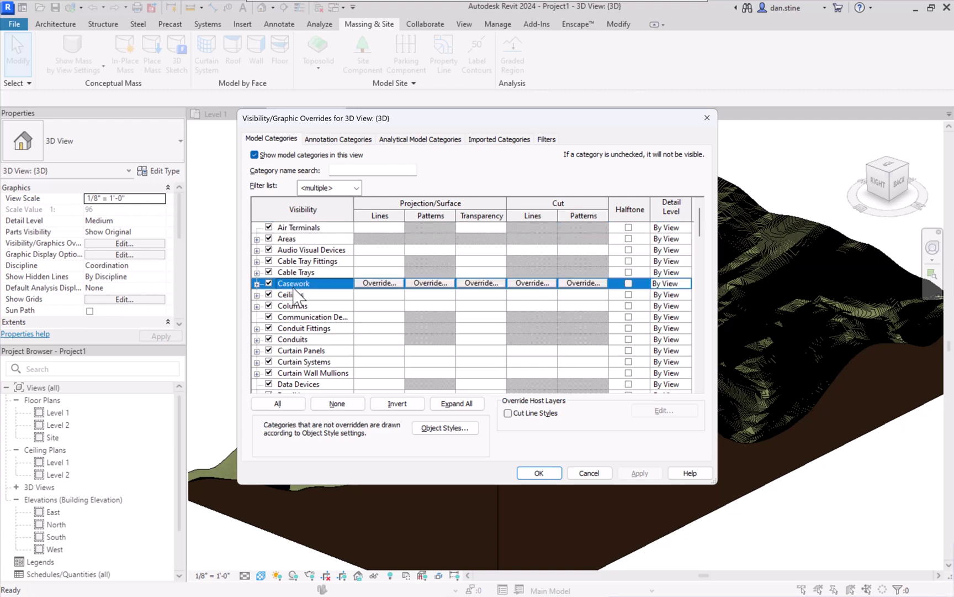
{"action": "key", "text": "t"}
{"action": "scroll", "coordinate": [323, 312], "scroll_direction": "down", "scroll_amount": 2}
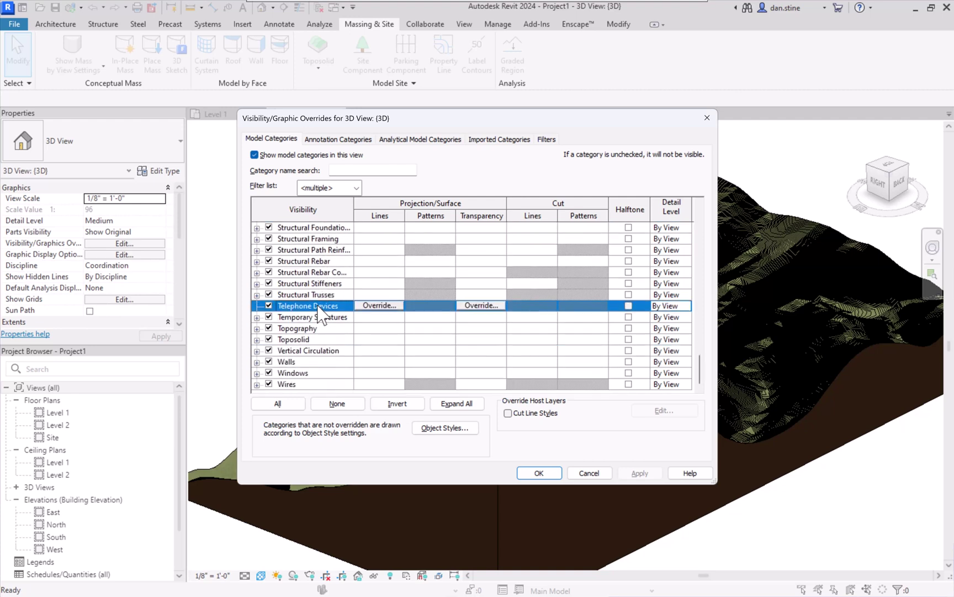
{"action": "left_click", "coordinate": [257, 340]}
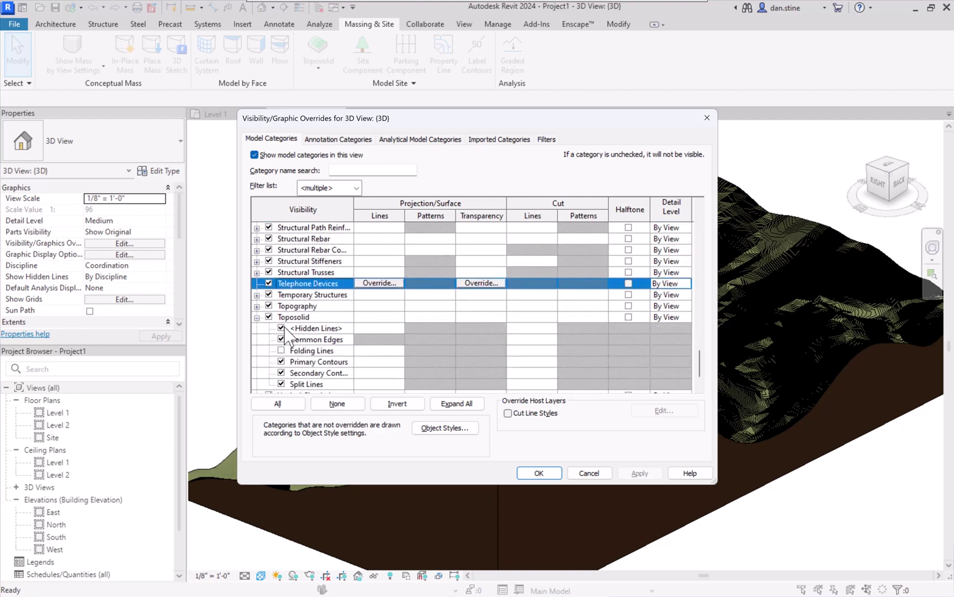
Step: Hide Toposolid Hidden Lines, Common Edges, Primary and Secondary Contours, and Split Lines
{"action": "left_click", "coordinate": [282, 328]}
{"action": "left_click", "coordinate": [281, 340]}
{"action": "left_click", "coordinate": [281, 361]}
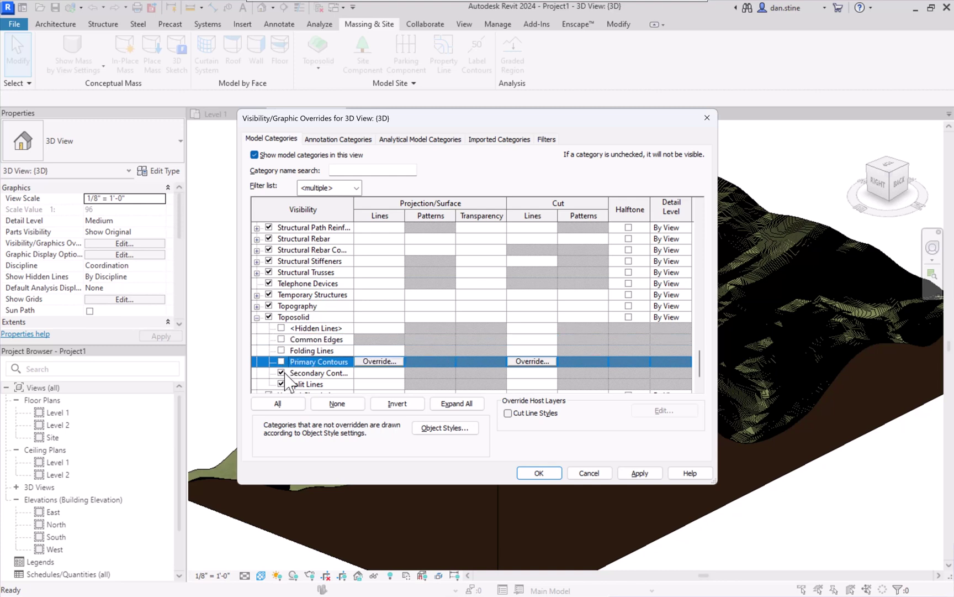
{"action": "left_click", "coordinate": [281, 372]}
{"action": "left_click", "coordinate": [281, 383]}
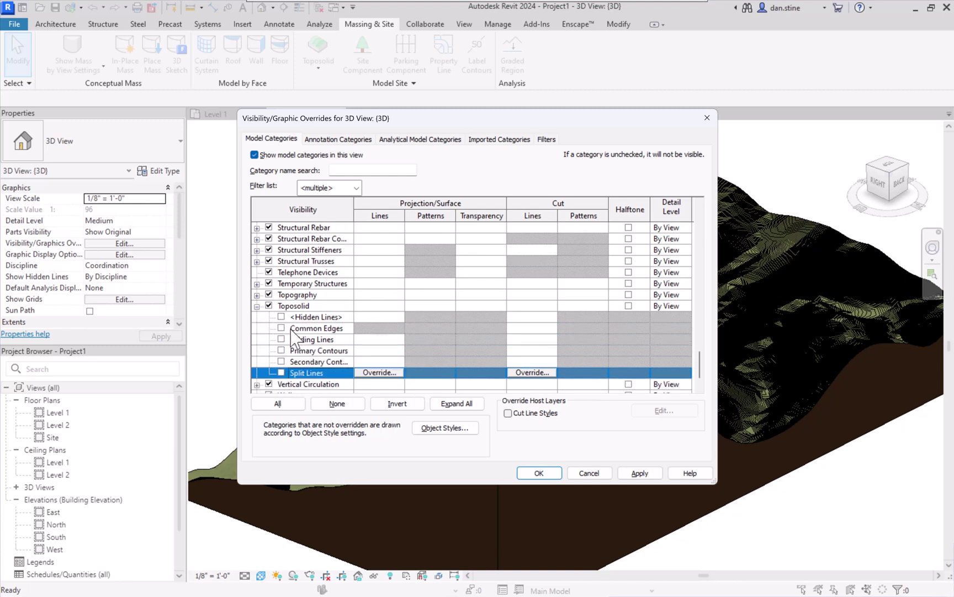
{"action": "left_click", "coordinate": [540, 474]}
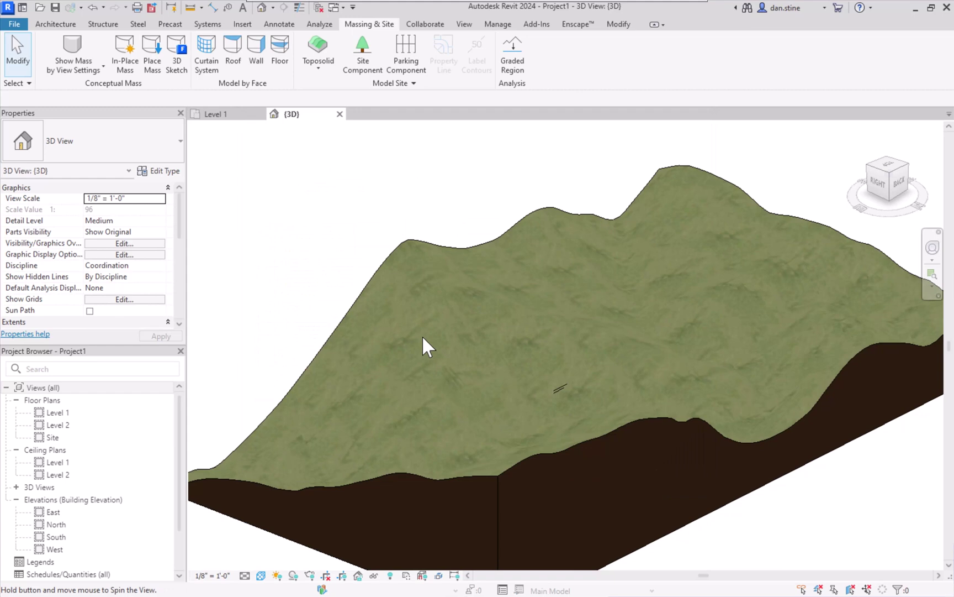
{"action": "middle_click_drag", "start_coordinate": [423, 338], "coordinate": [496, 412], "text": "shift"}
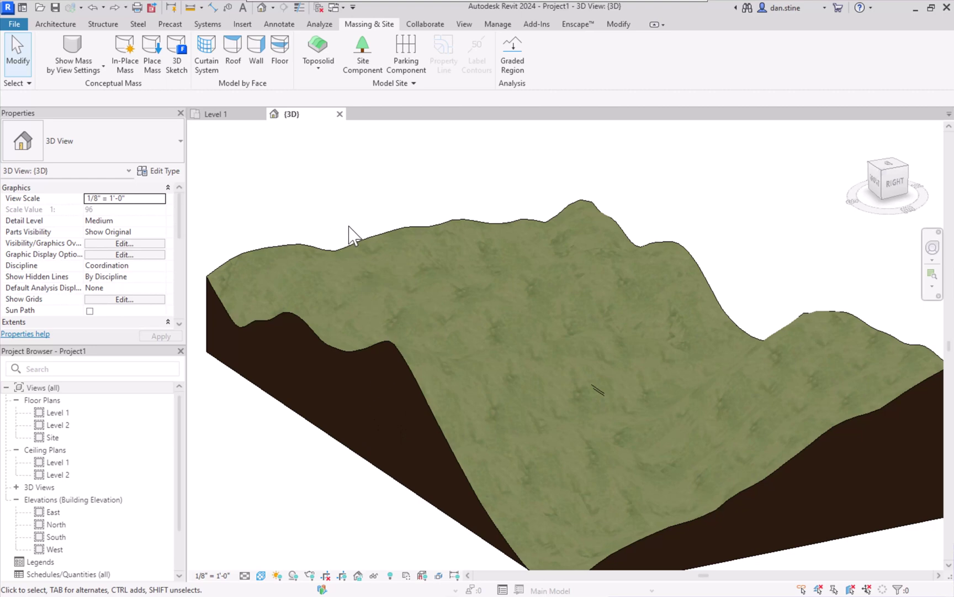
Step: Delete the grass toposolid from the 3D view
{"action": "left_click", "coordinate": [371, 239]}
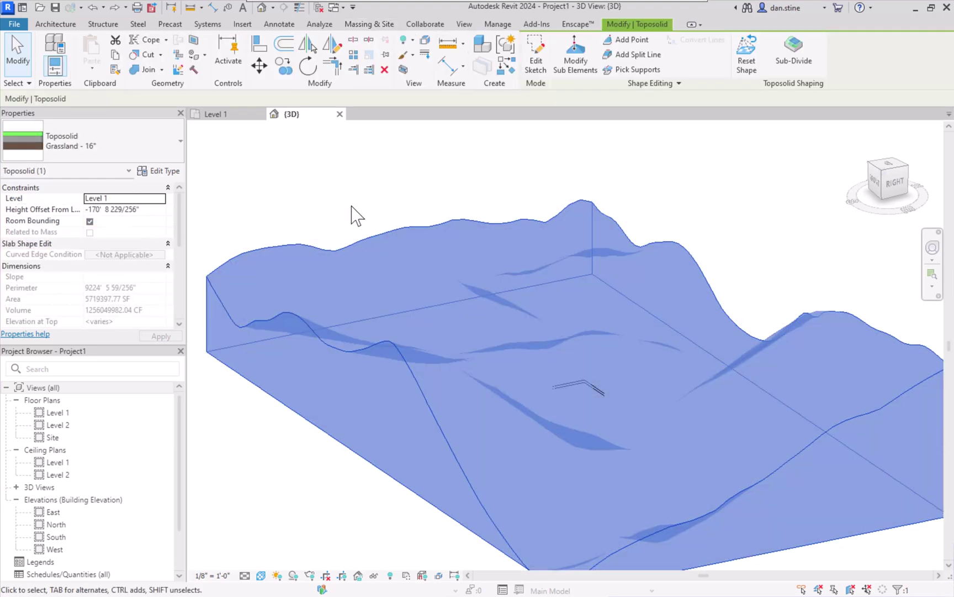
{"action": "key", "text": "Delete"}
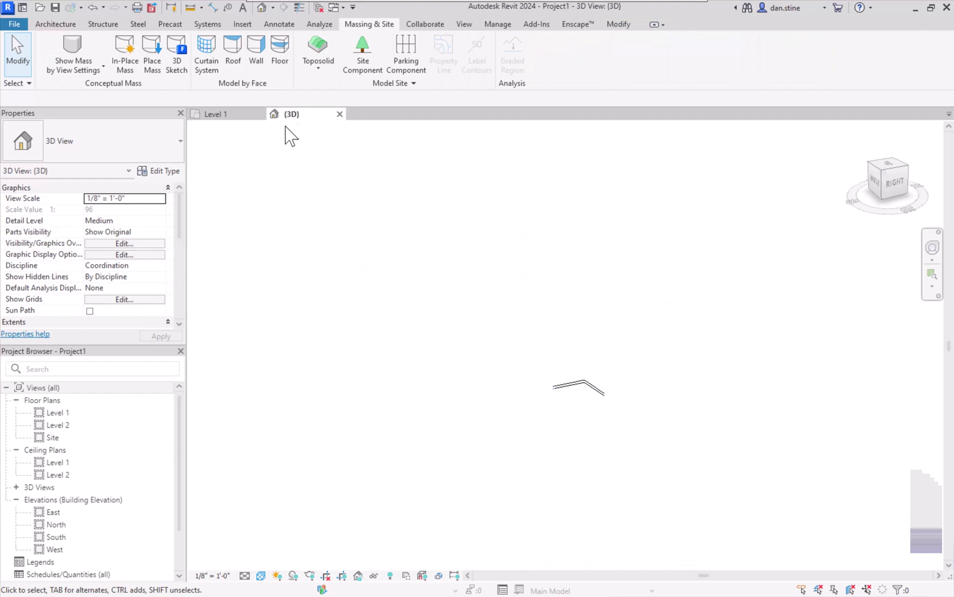
{"action": "left_click", "coordinate": [247, 25]}
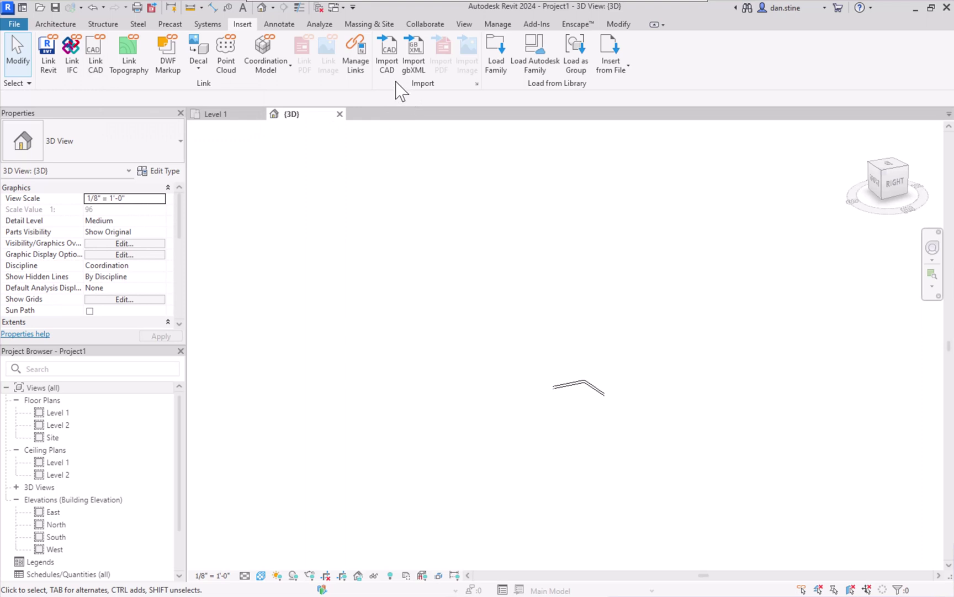
Step: Link OBJ Example.obj into the project as a CAD link with inch units
{"action": "left_click", "coordinate": [97, 63]}
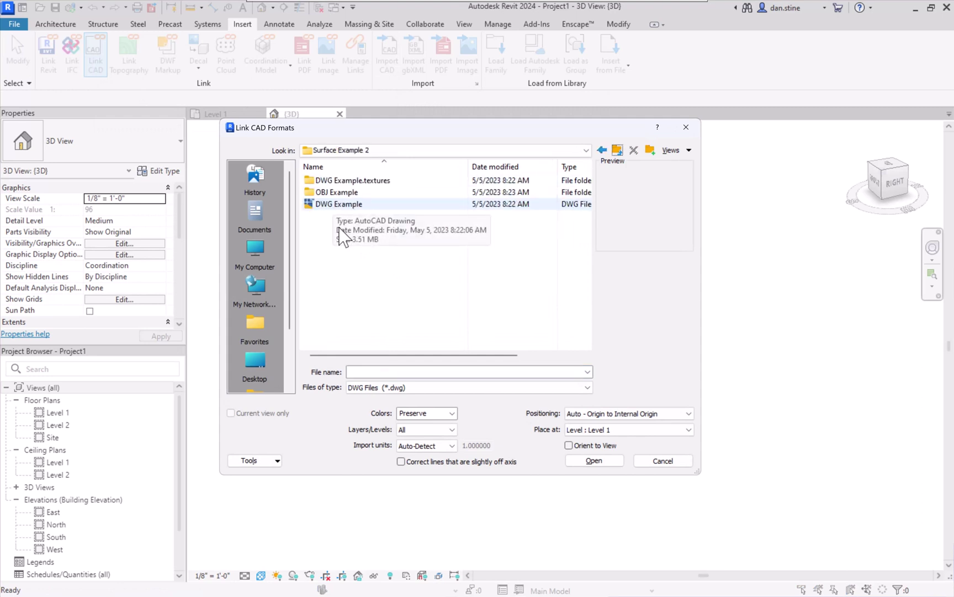
{"action": "left_click", "coordinate": [445, 387]}
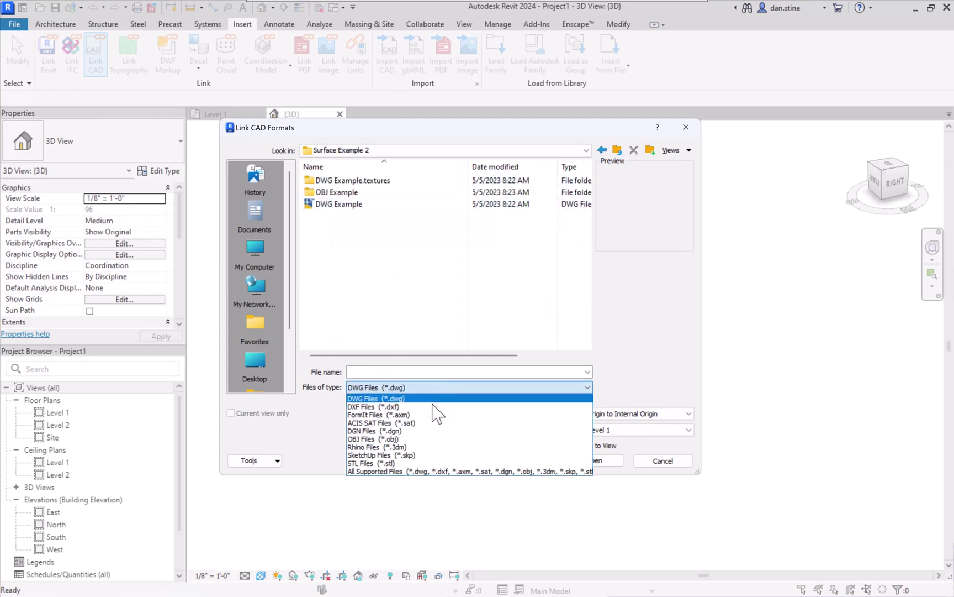
{"action": "left_click", "coordinate": [395, 424]}
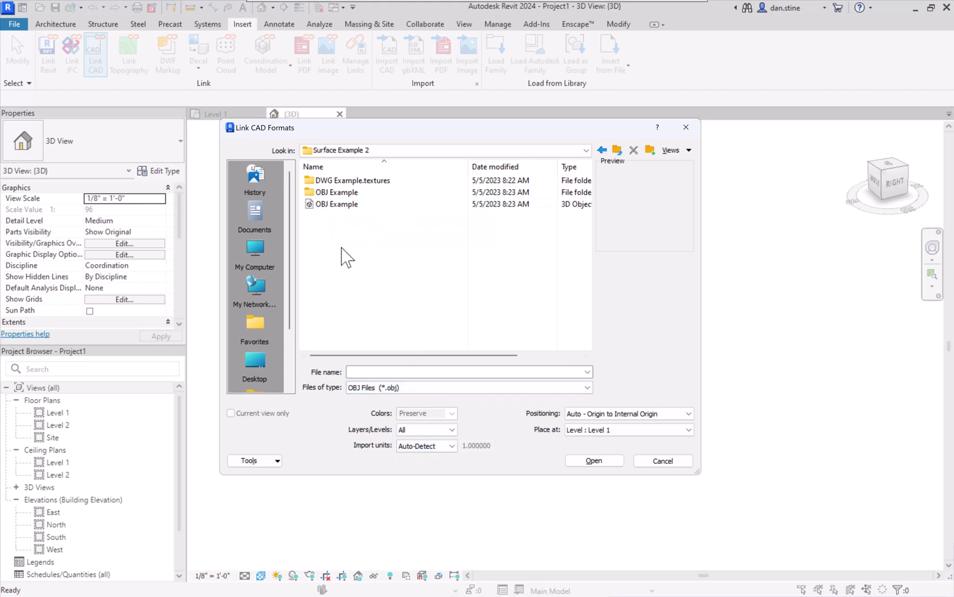
{"action": "left_click", "coordinate": [336, 204]}
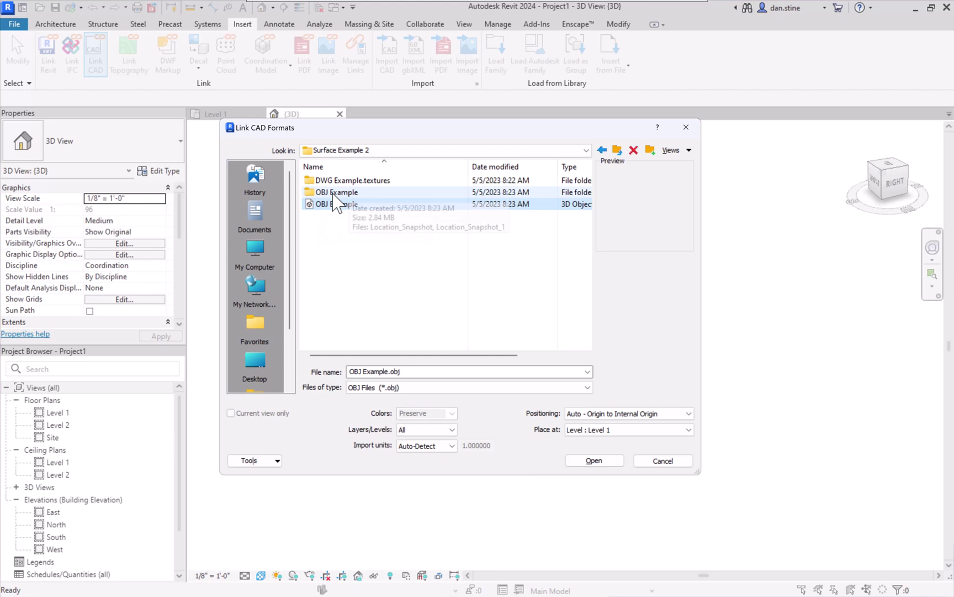
{"action": "left_click", "coordinate": [586, 461]}
{"action": "left_click", "coordinate": [514, 309]}
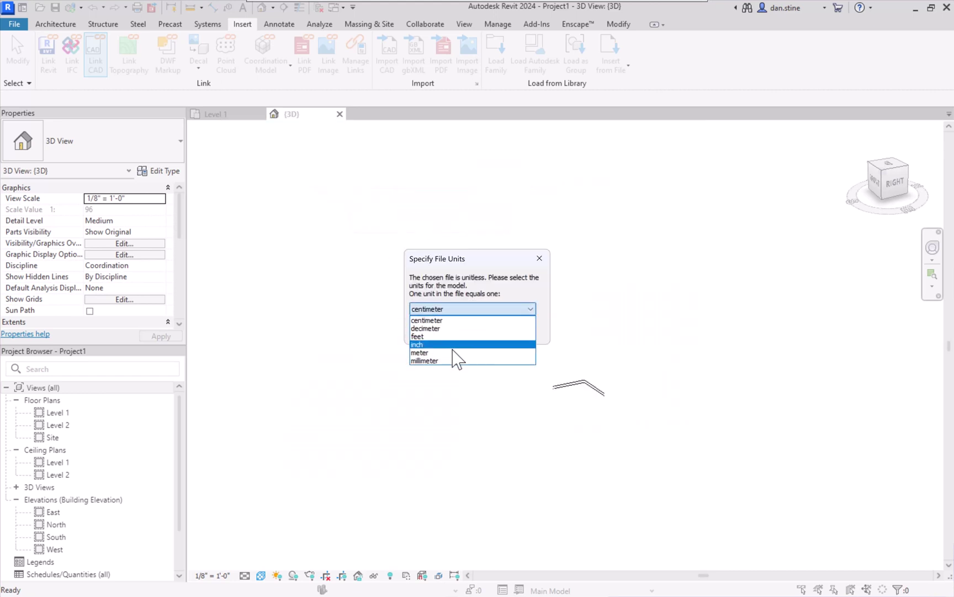
{"action": "left_click", "coordinate": [448, 344]}
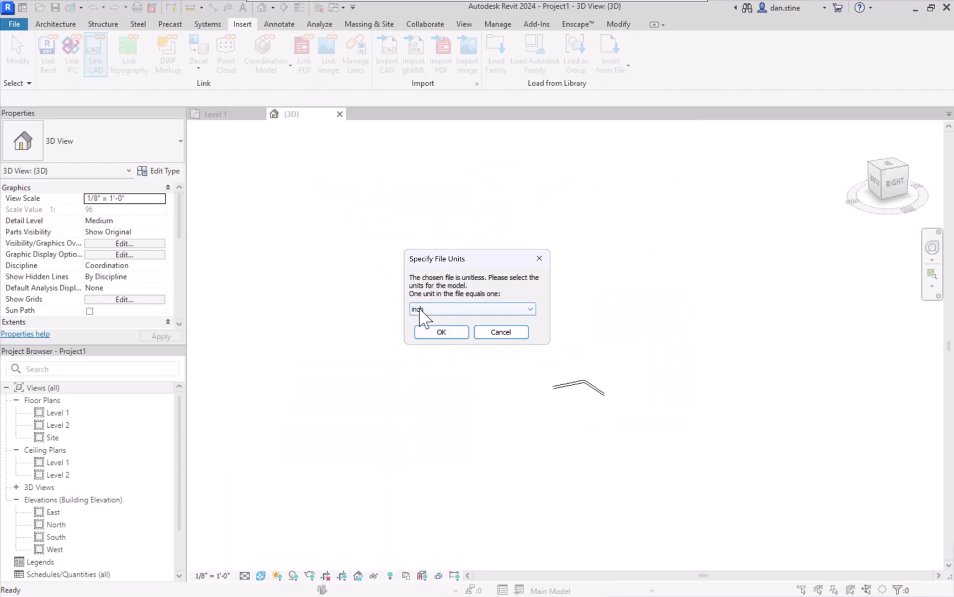
{"action": "left_click", "coordinate": [440, 332]}
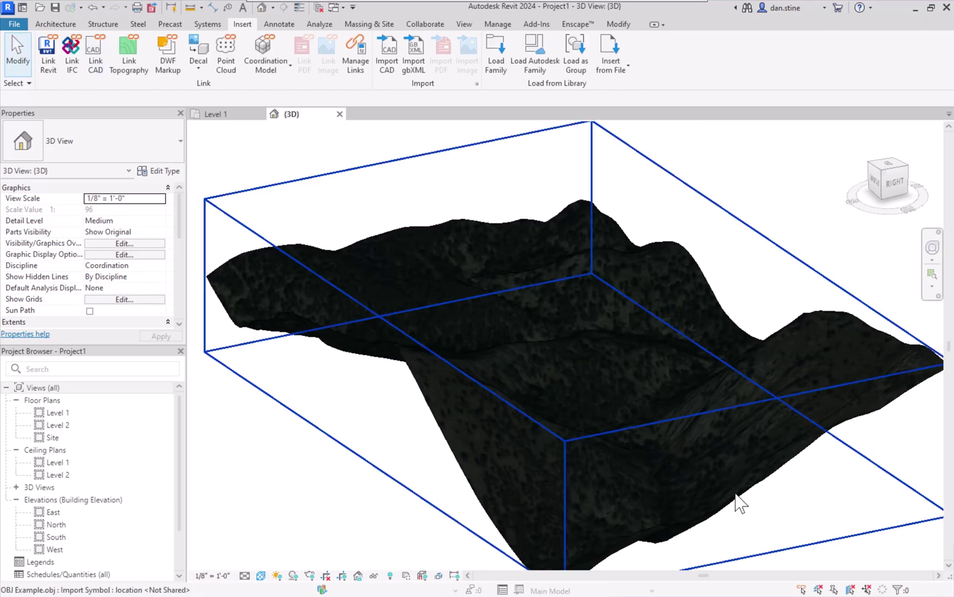
{"action": "middle_click_drag", "start_coordinate": [760, 500], "coordinate": [610, 110], "text": "shift"}
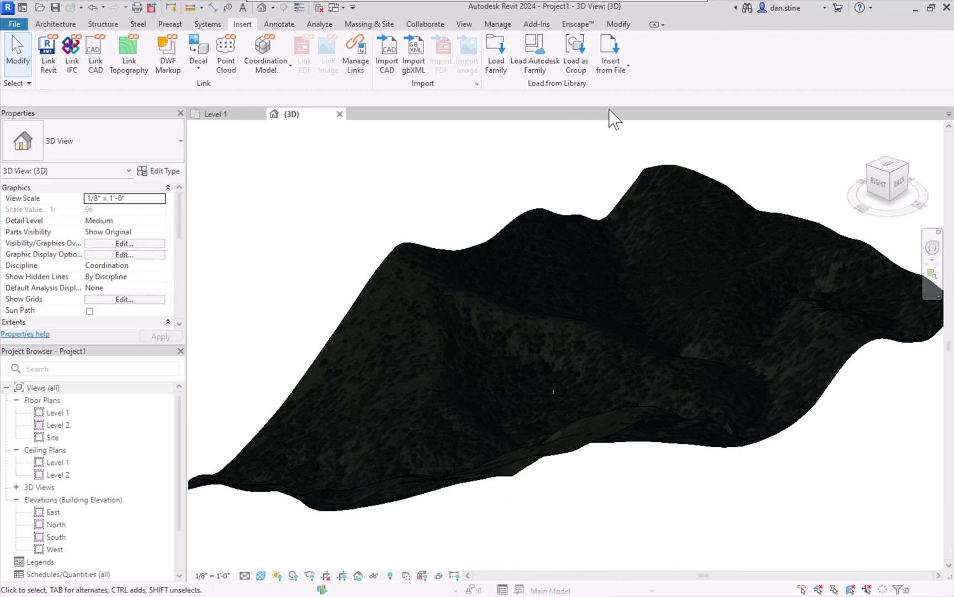
Step: Start Enscape real-time rendering of the linked OBJ terrain
{"action": "left_click", "coordinate": [578, 23]}
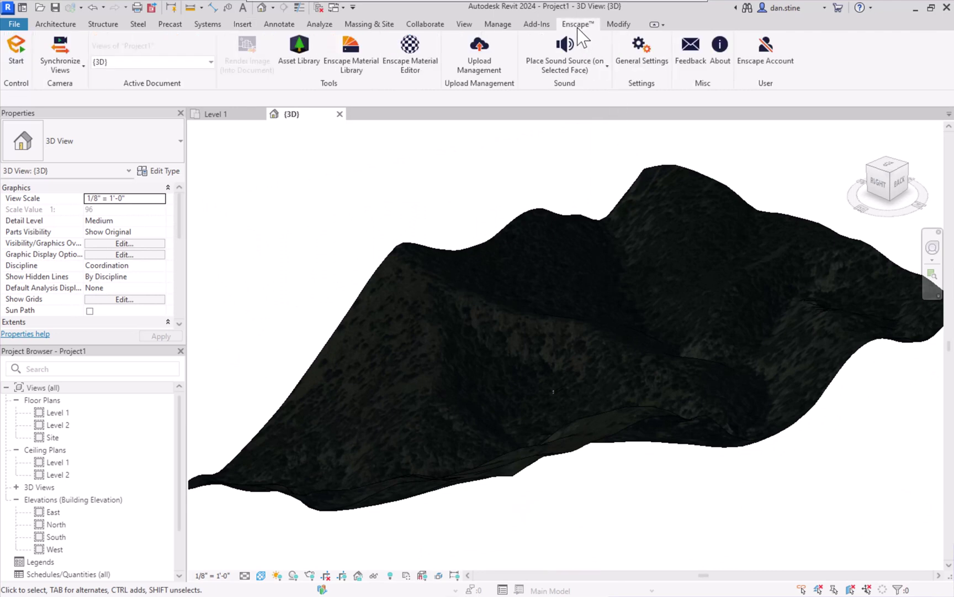
{"action": "left_click", "coordinate": [16, 53]}
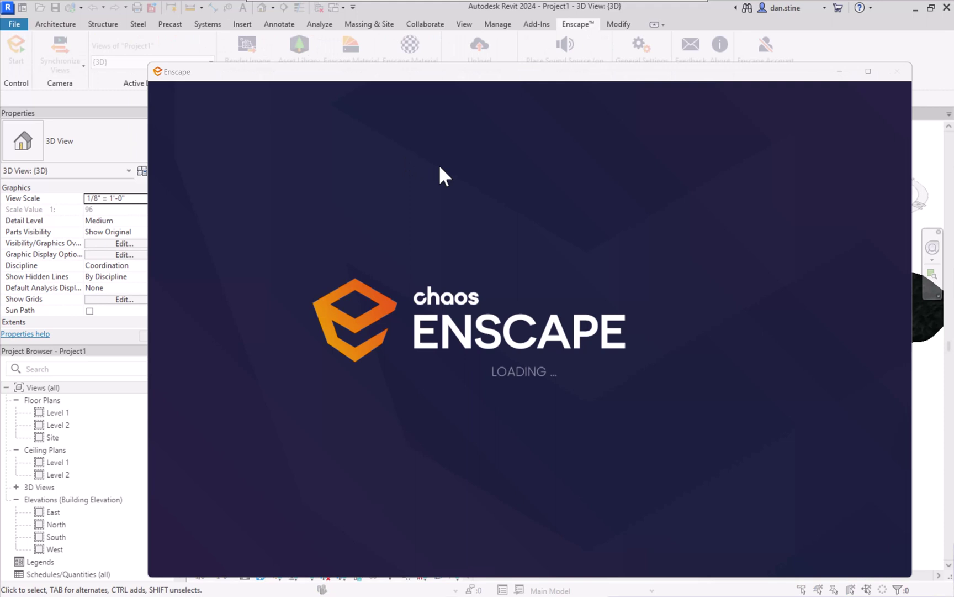